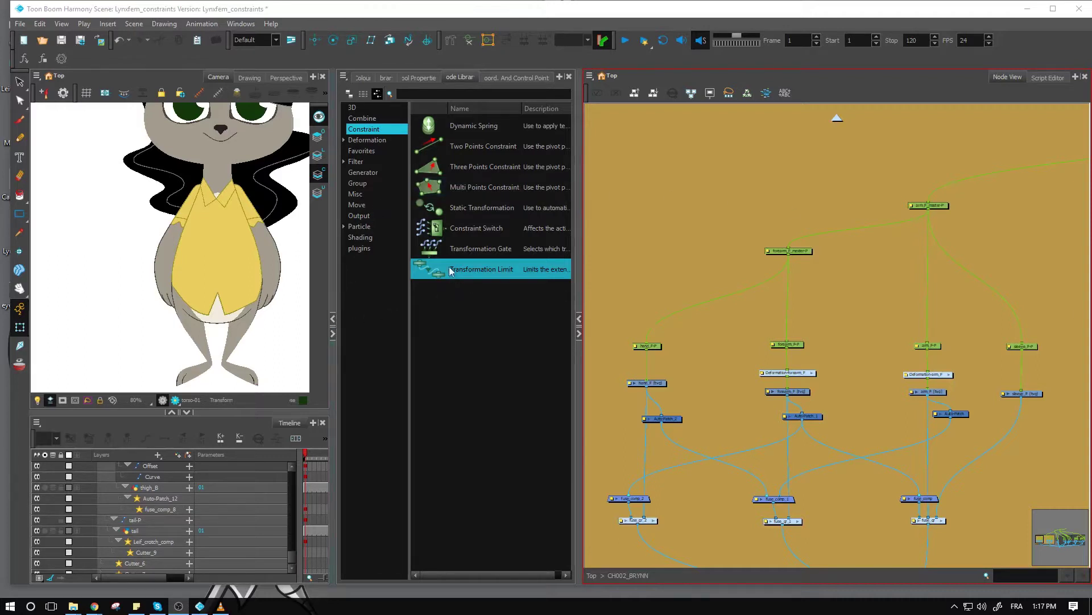
Add a Transformation Limit node above the arm_F_master-P peg and hide the node library
drag(448, 267, 714, 271)
click(864, 197)
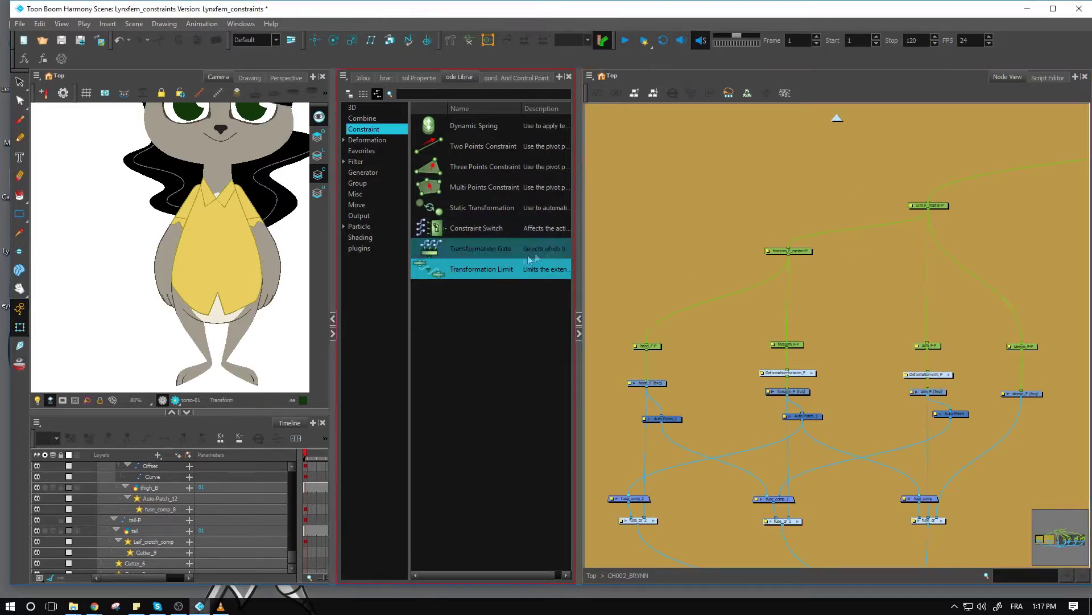
drag(500, 270, 512, 264)
drag(925, 188, 927, 190)
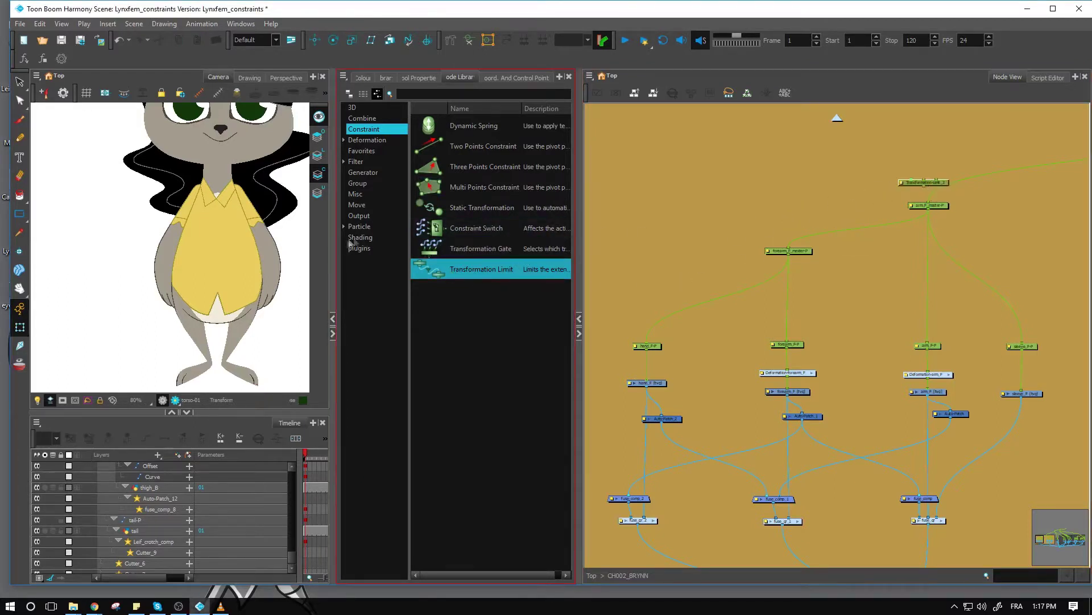
click(335, 332)
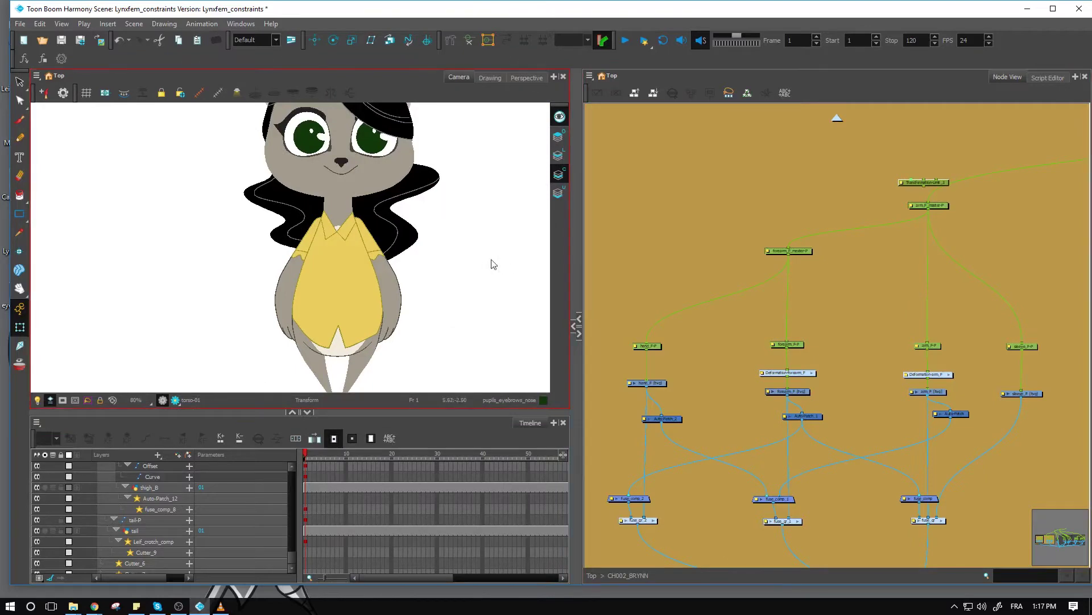
Try scaling the character's whole upper body in the camera view and undo each deformation
drag(350, 263, 363, 343)
key(1)
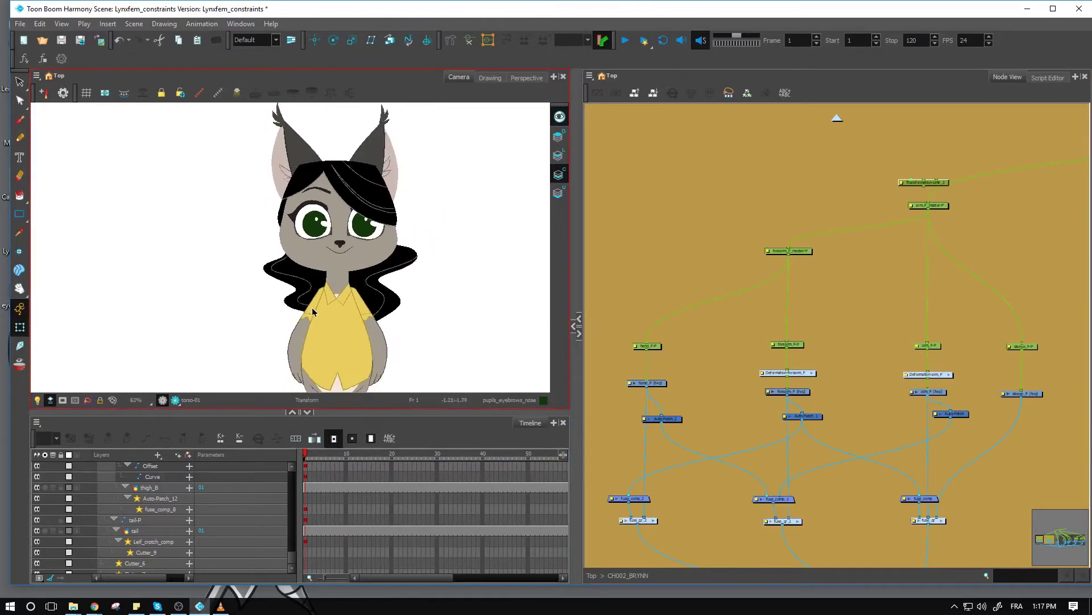
click(312, 312)
click(974, 217)
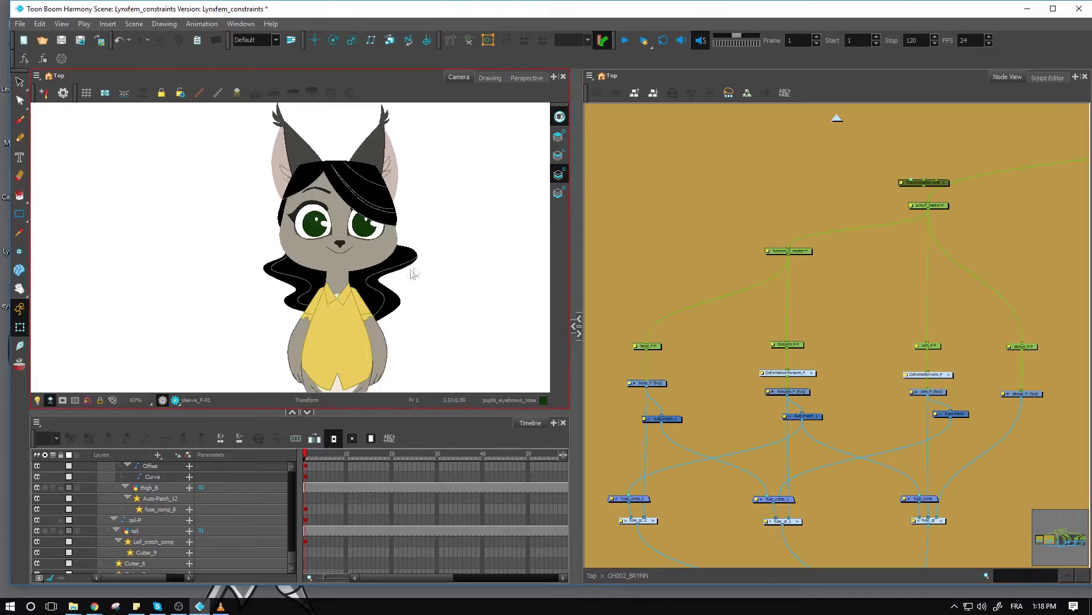
key(1)
key(space)
drag(341, 299, 310, 274)
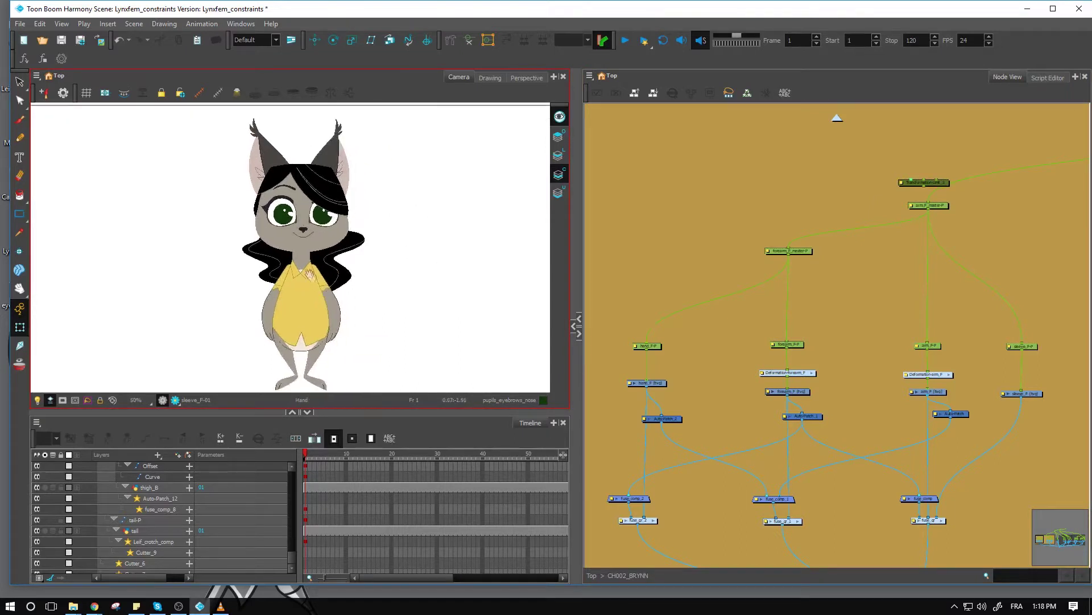
click(327, 288)
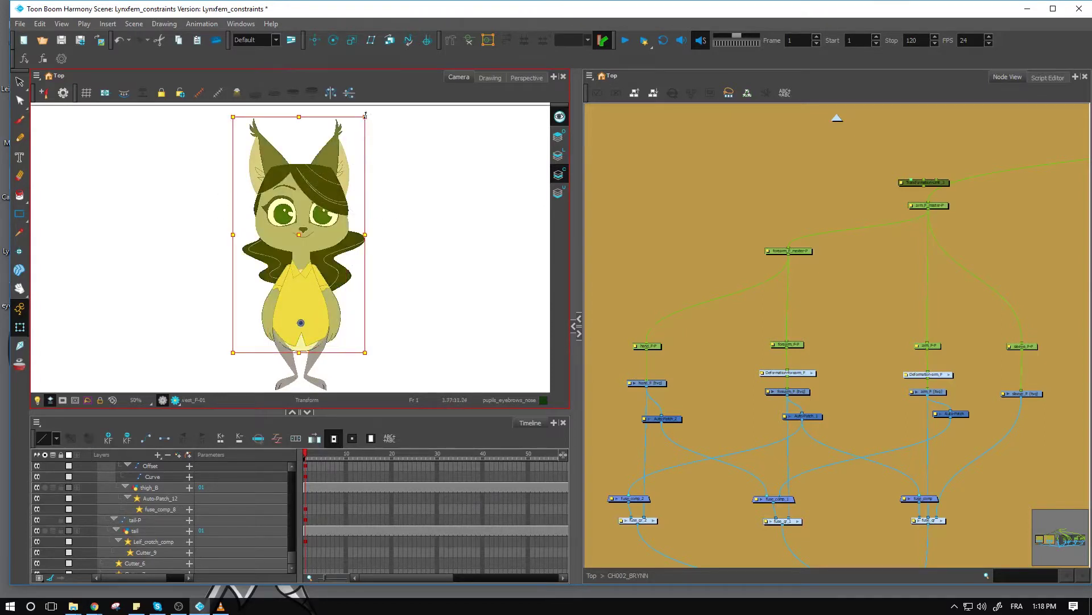
drag(364, 117, 287, 127)
key(ctrl+z)
key(ctrl+z)
mouse_move(366, 354)
mouse_down()
mouse_move(367, 341)
mouse_move(359, 352)
mouse_move(376, 352)
mouse_move(368, 347)
mouse_up()
key(ctrl+z)
Insert the Transformation Limit node into the incoming connection directly above the arm_F_master-P peg
click(841, 319)
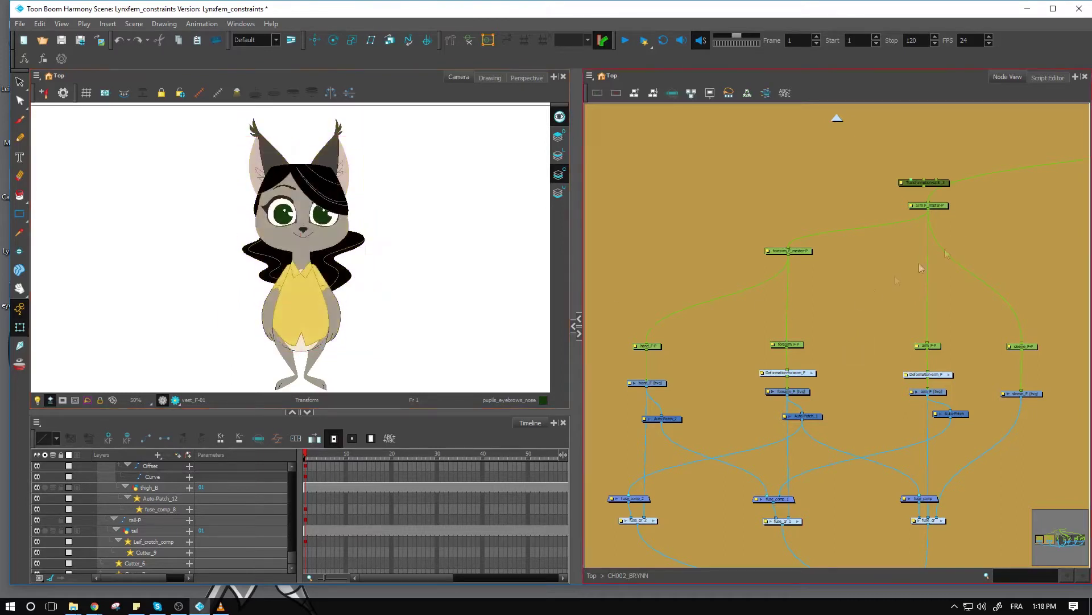
click(936, 206)
click(949, 190)
drag(946, 185, 951, 191)
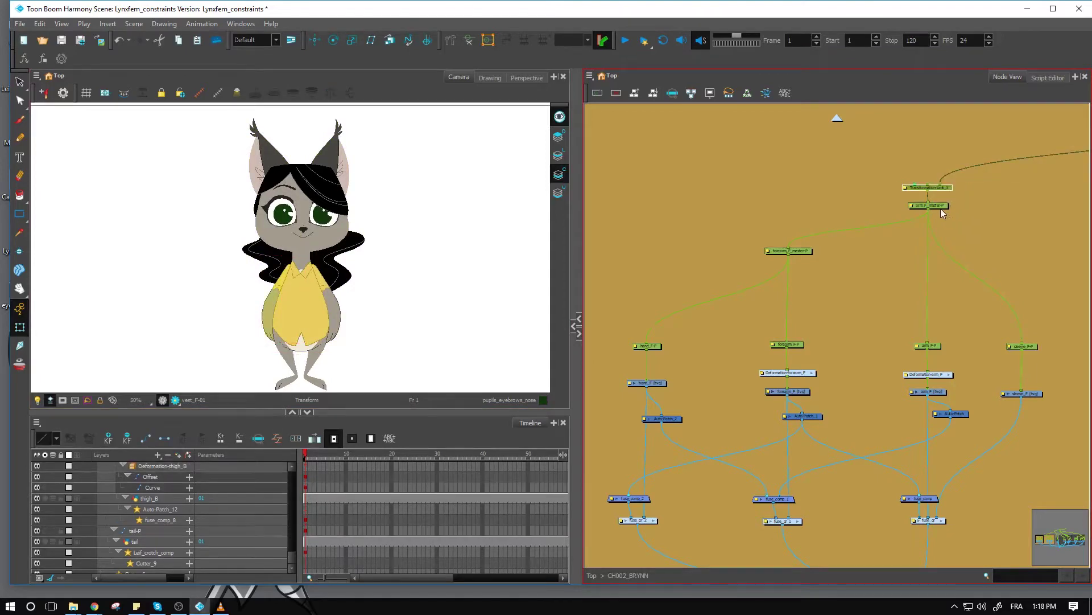
Open the properties of the Transformation-Limit_3 node and enter master-P as its Parent's Name
click(938, 208)
drag(949, 247, 856, 352)
scroll(862, 322, up, 3)
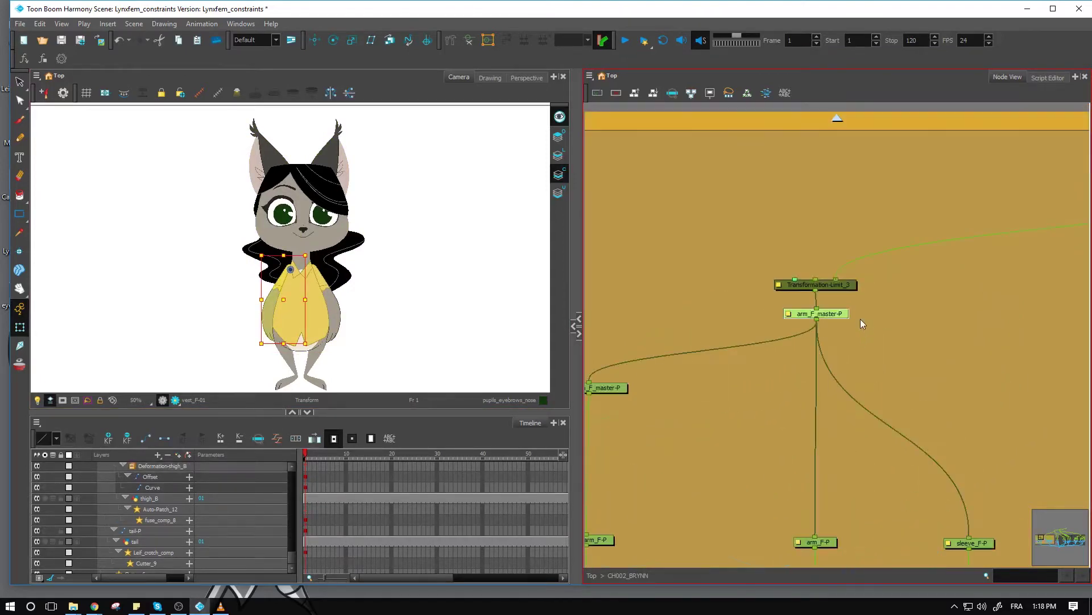
scroll(858, 327, up, 2)
click(874, 333)
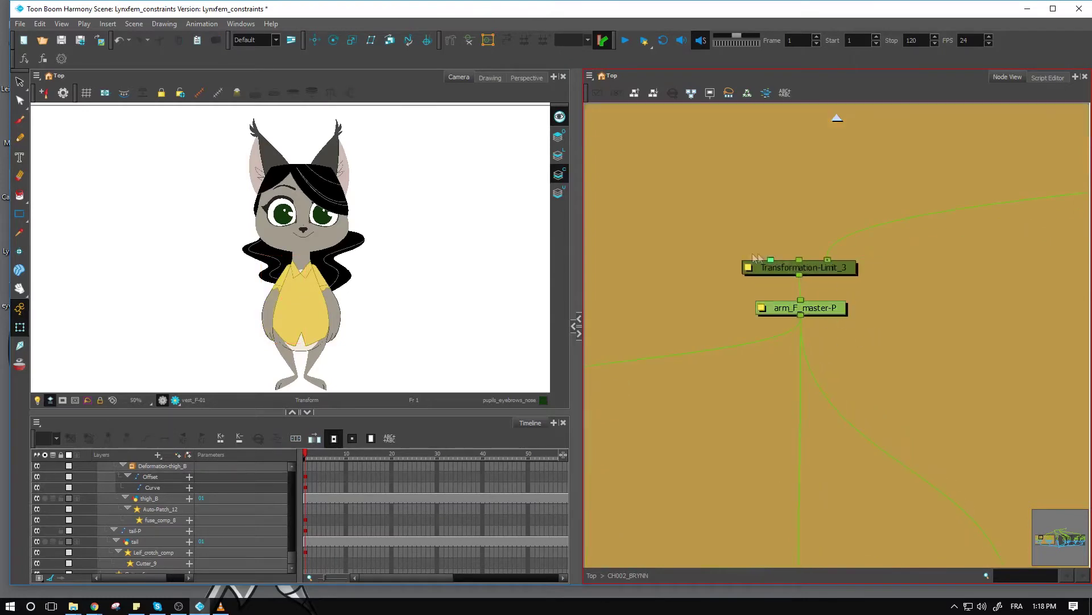
click(748, 267)
click(401, 349)
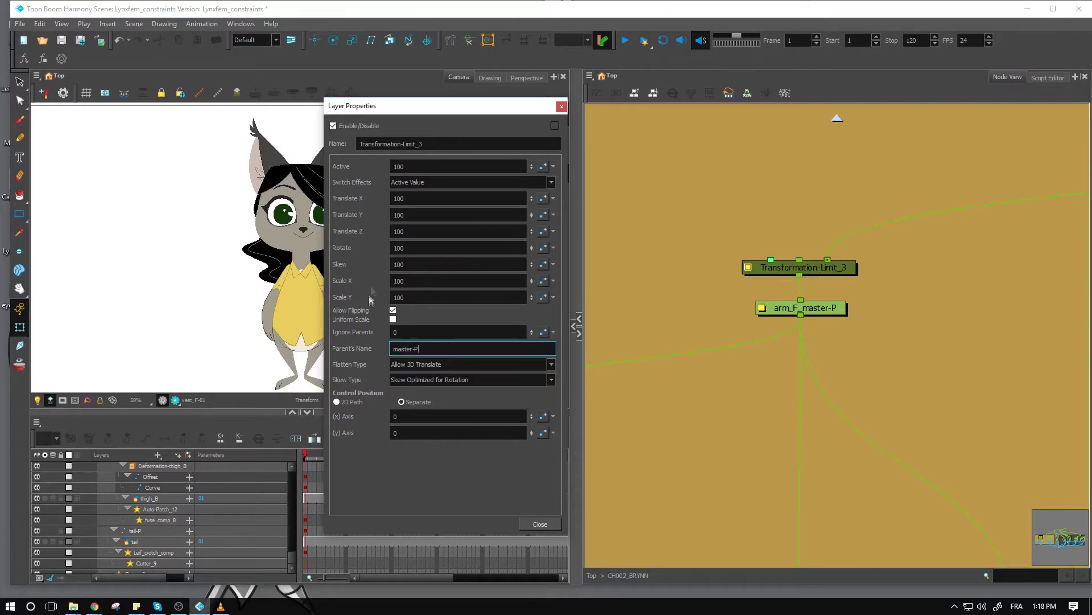
drag(394, 110, 529, 133)
Set the Transformation-Limit_3 node's Scale Y, Scale X, Skew and Rotate to 0 and close its properties
double_click(532, 315)
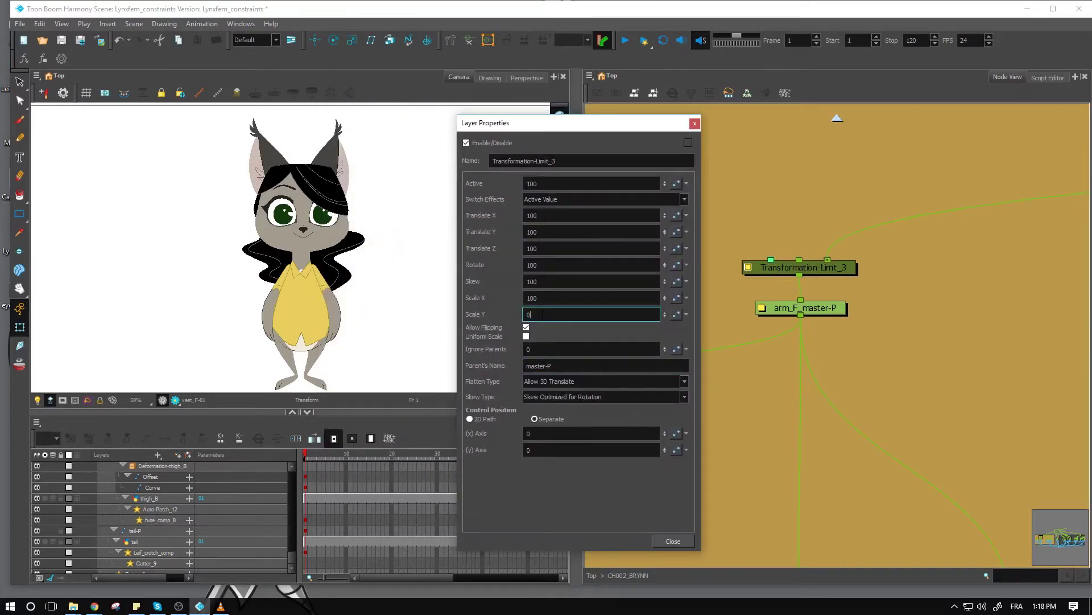
double_click(538, 297)
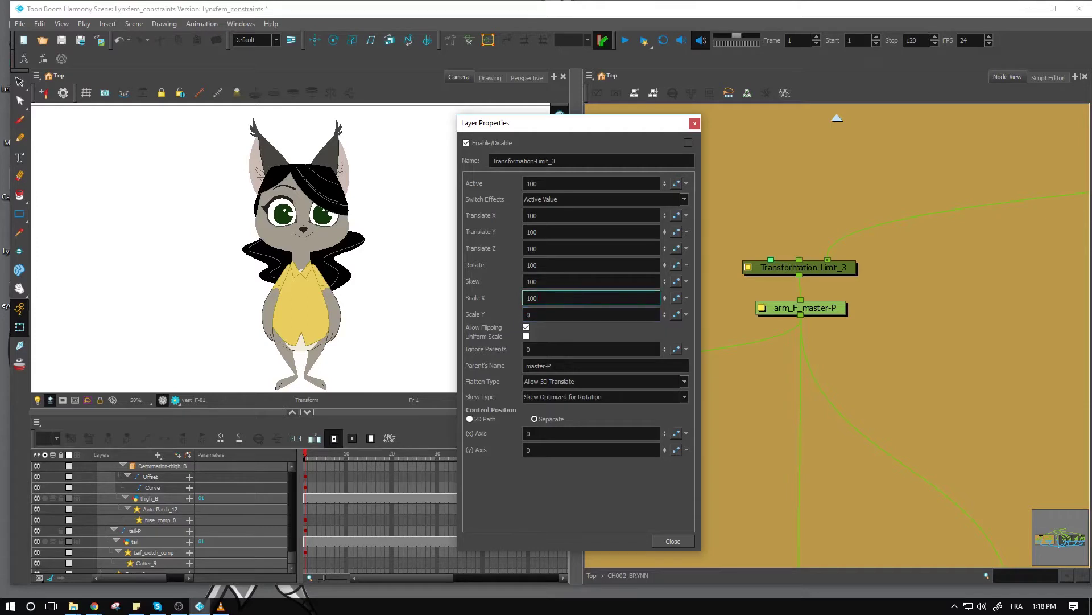
double_click(540, 281)
text(0)
drag(547, 265, 521, 272)
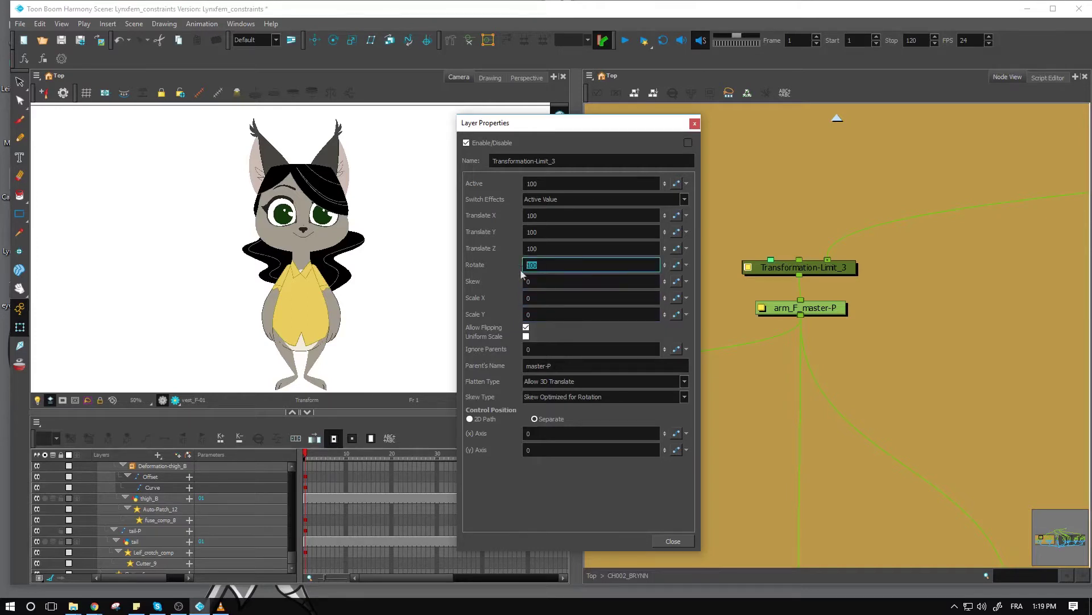
text(0)
click(695, 124)
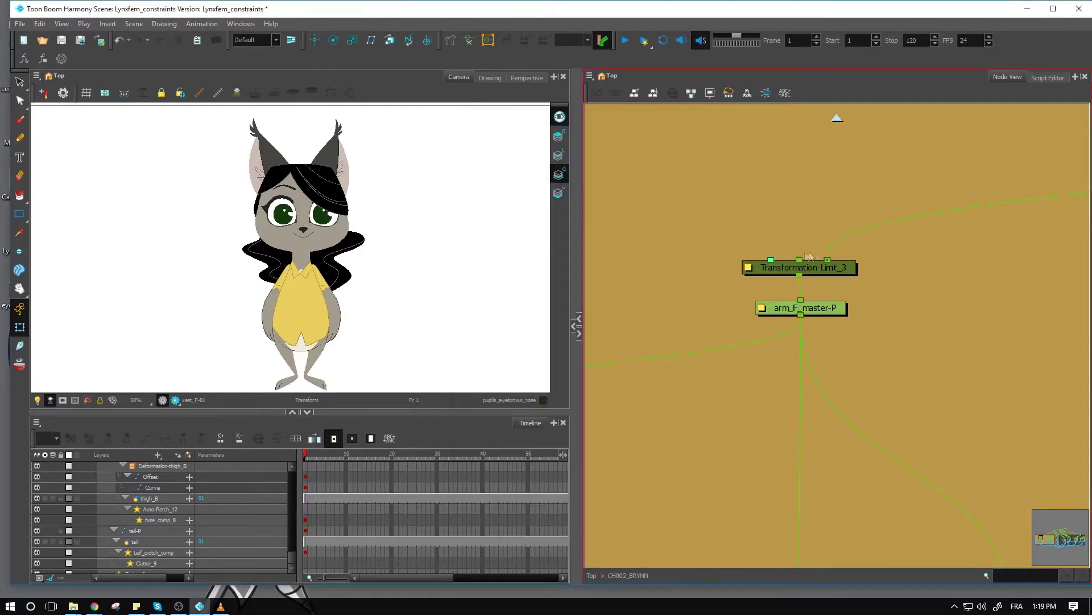
Select the front arm's master peg from the forearm drawing and rotate the arm outward to about horizontal
click(275, 303)
key(b)
key(b)
key(b)
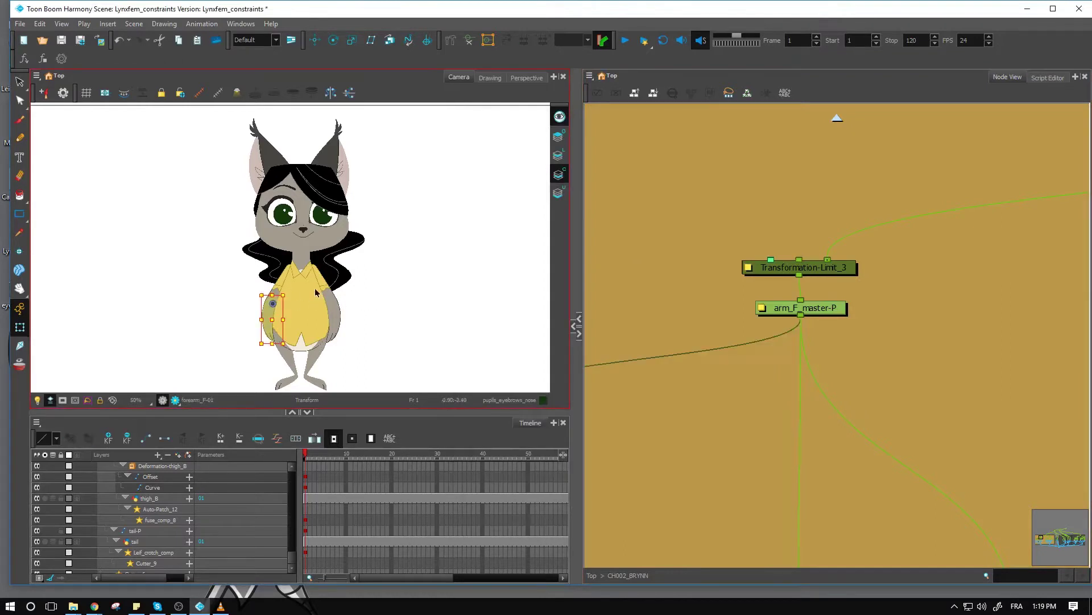
drag(318, 252, 327, 281)
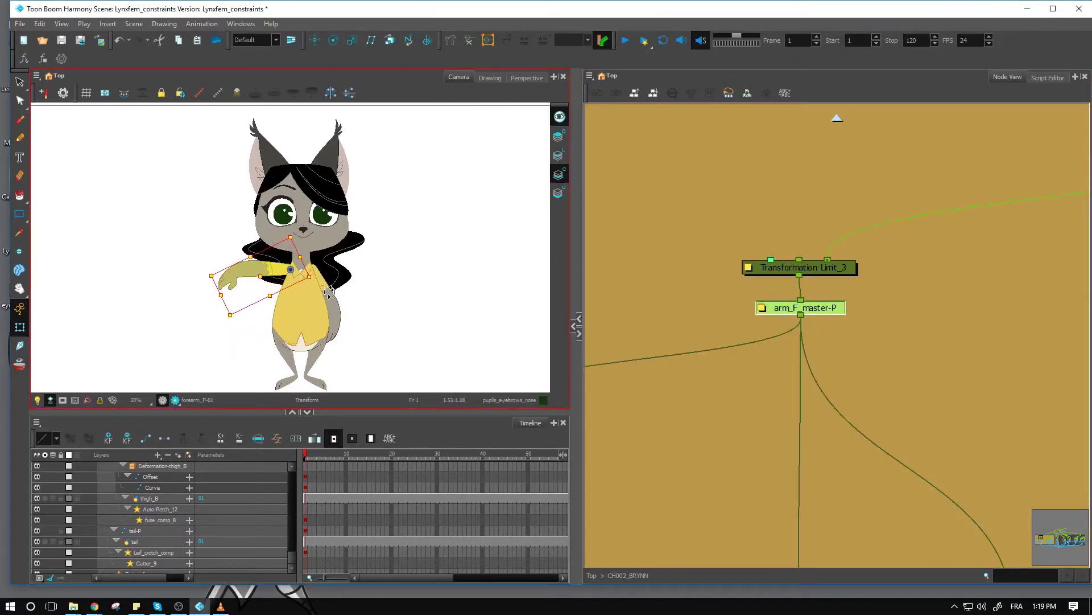
Try squashing and stretching the upper body through its parent peg with the arm raised, then undo the scaling
key(b)
key(b)
key(b)
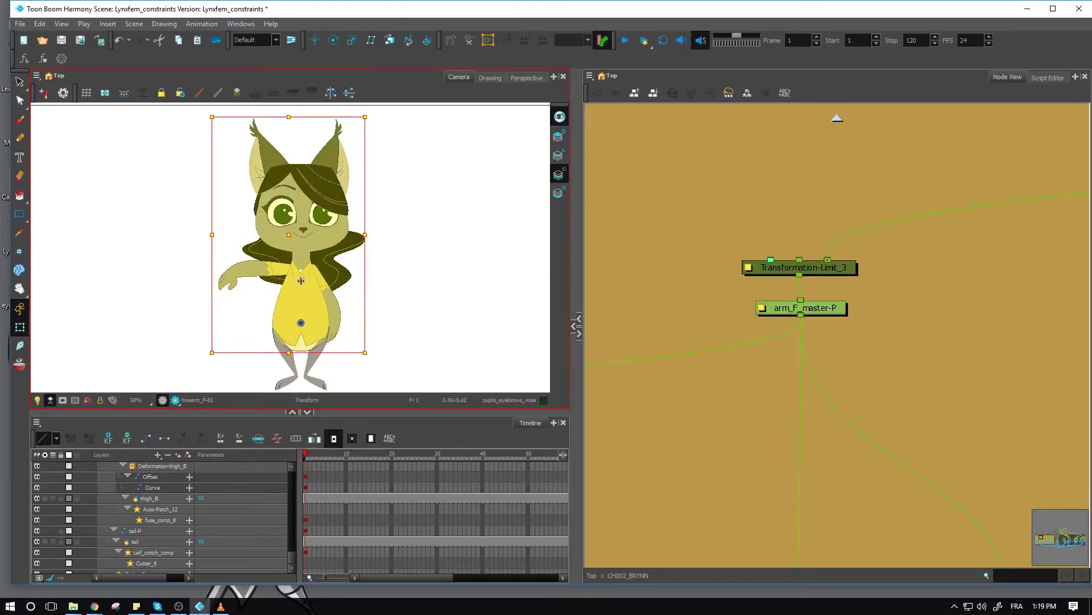
drag(370, 361, 400, 374)
key(ctrl+z)
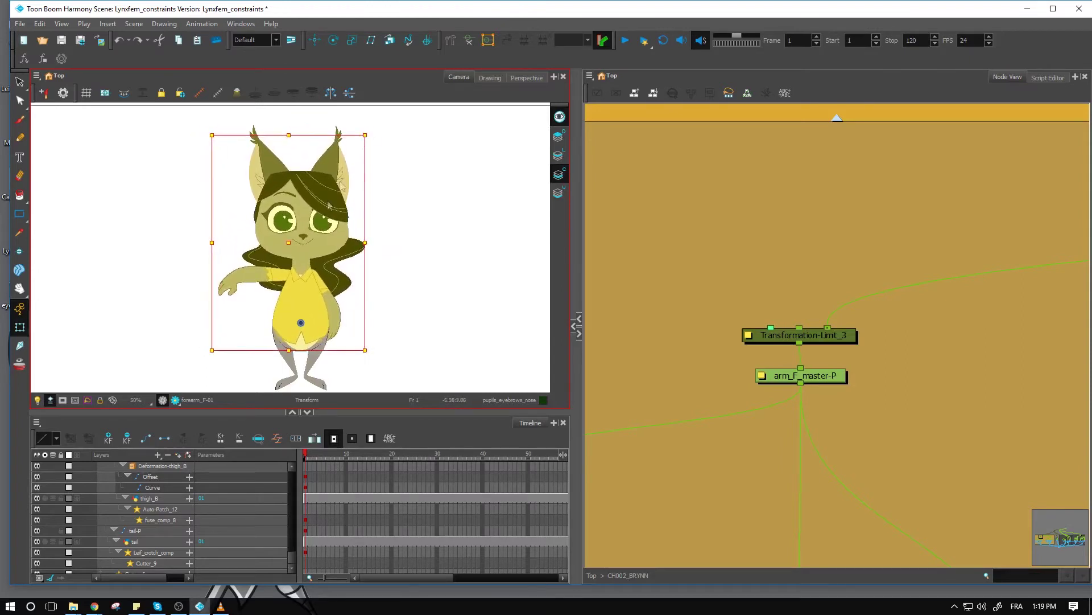
key(ctrl+z)
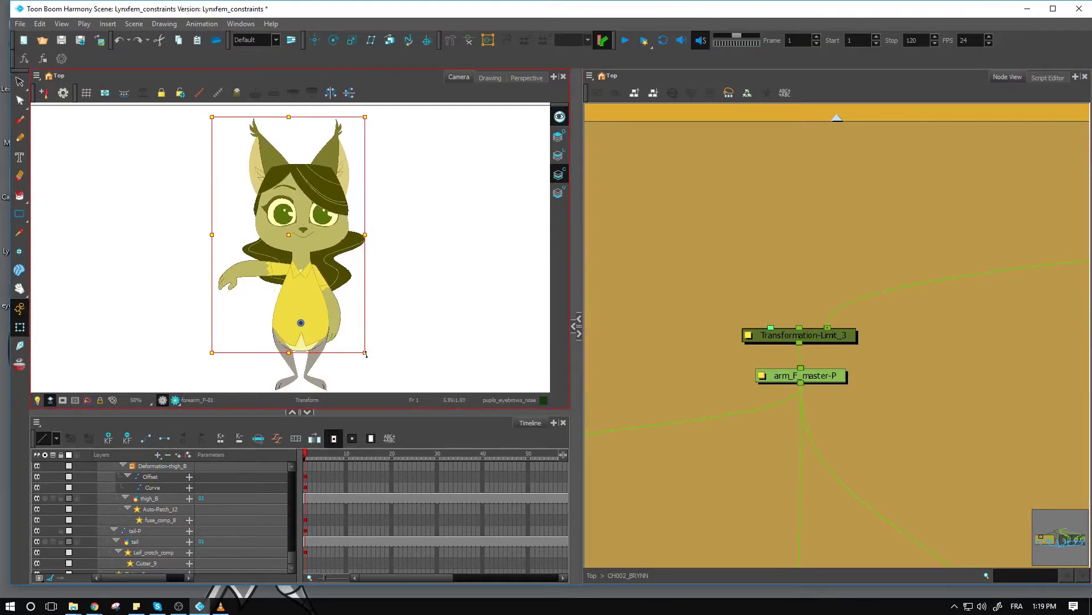
drag(365, 353, 374, 353)
key(ctrl+z)
click(701, 315)
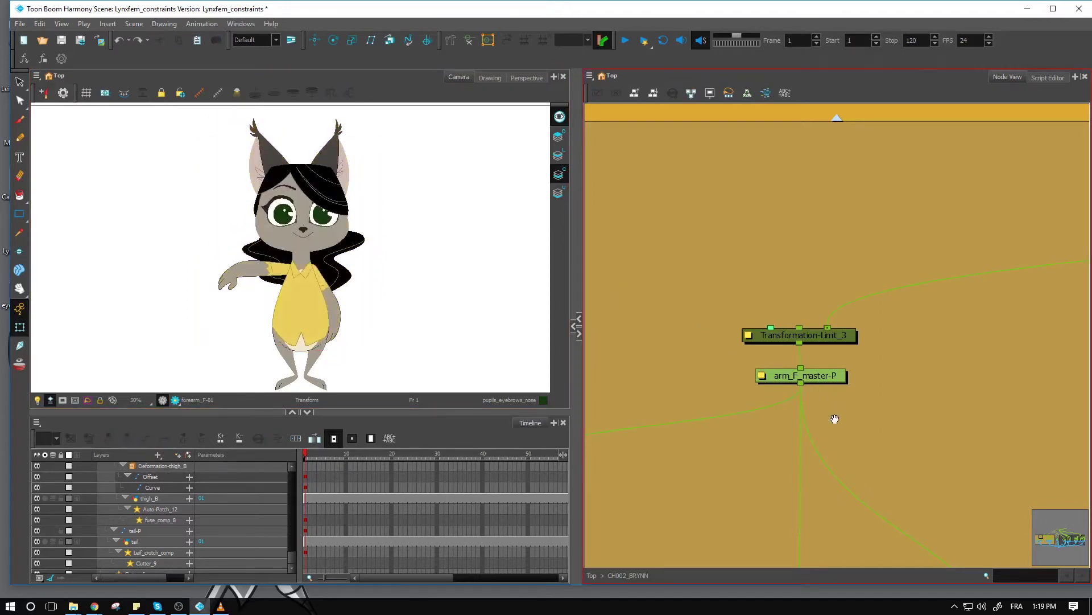
Examine which parts the sleeve drawing and the arm_F_master-P, forearm_F-P and arm_F-P pegs control
drag(834, 419, 904, 347)
scroll(898, 335, down, 1)
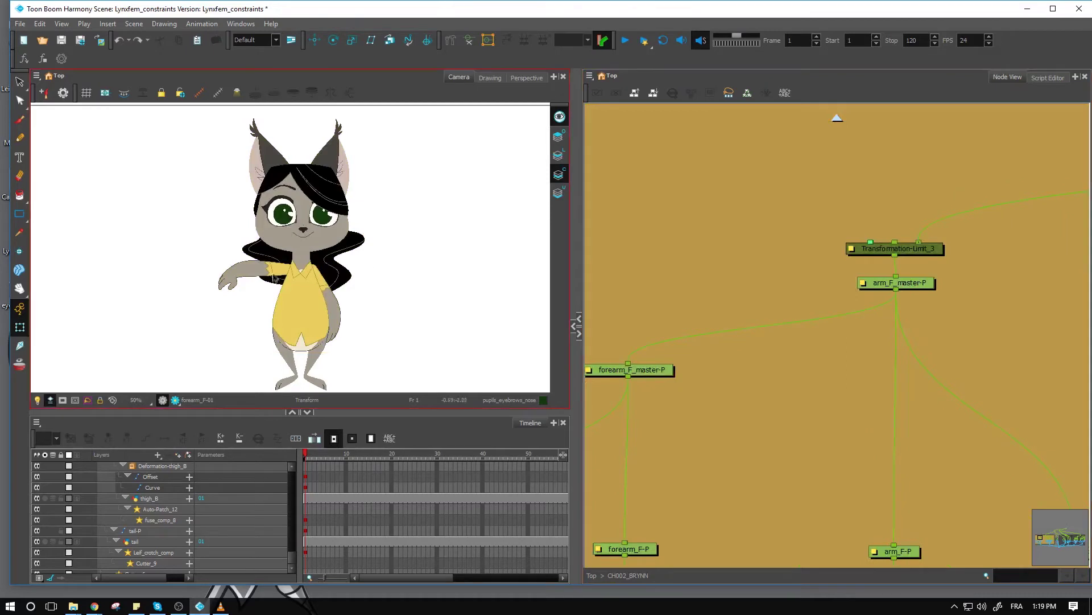
click(274, 278)
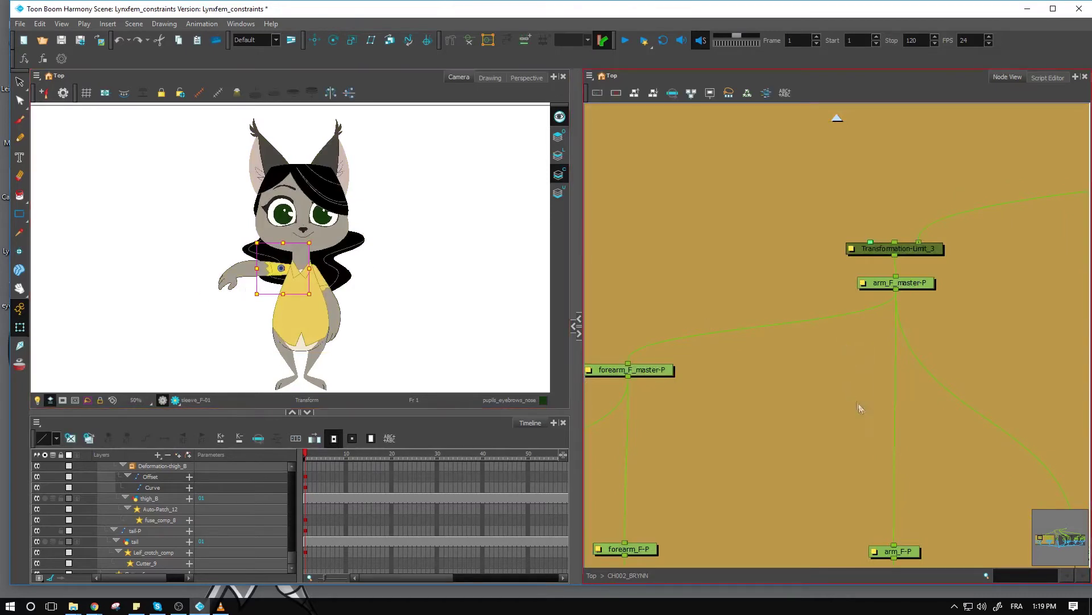
scroll(866, 398, down, 2)
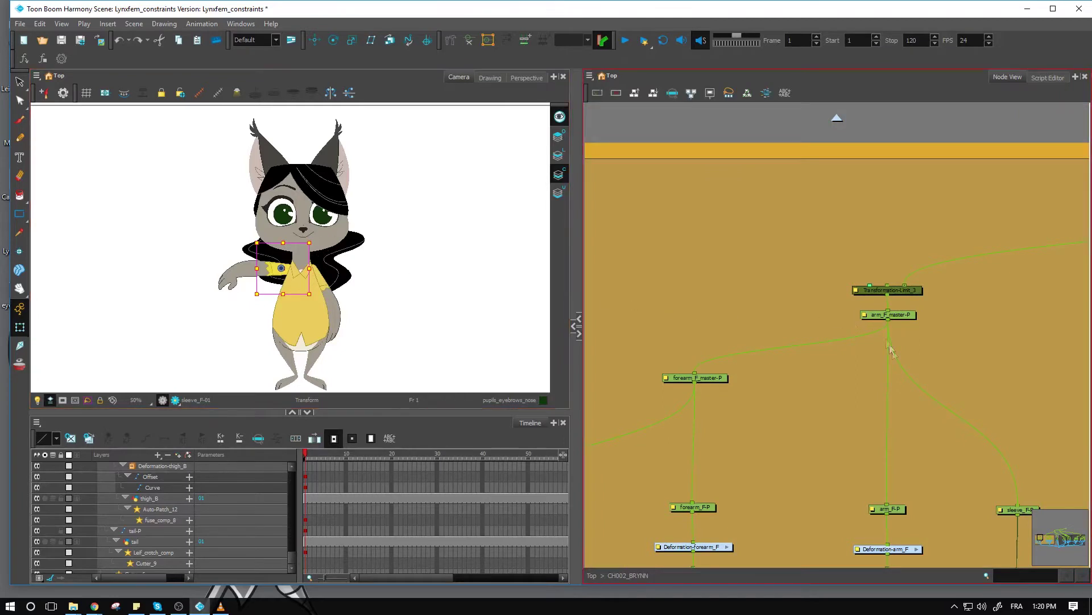
scroll(825, 390, down, 2)
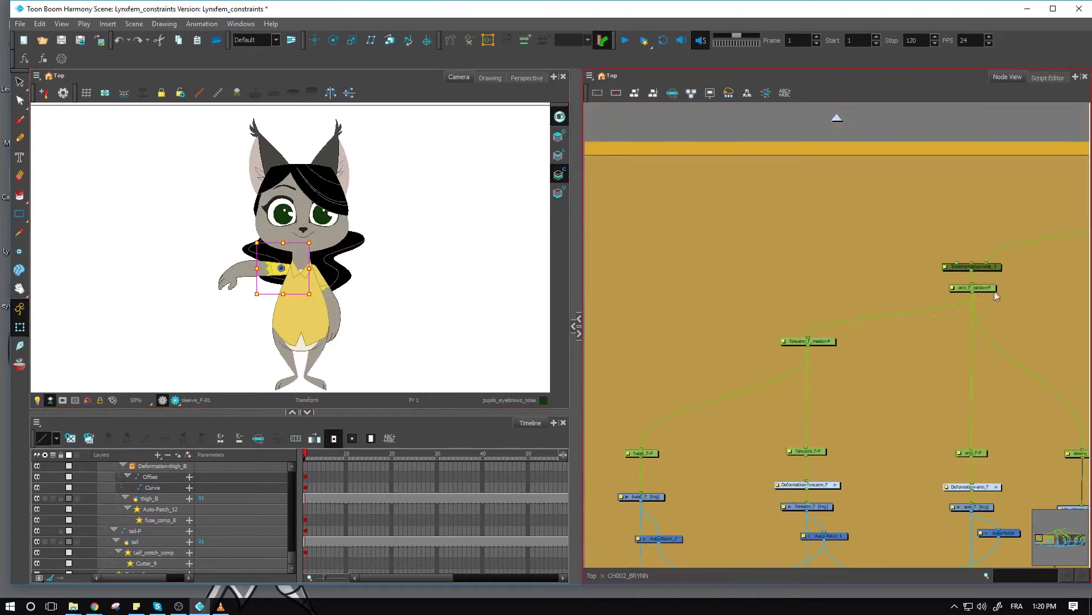
click(991, 290)
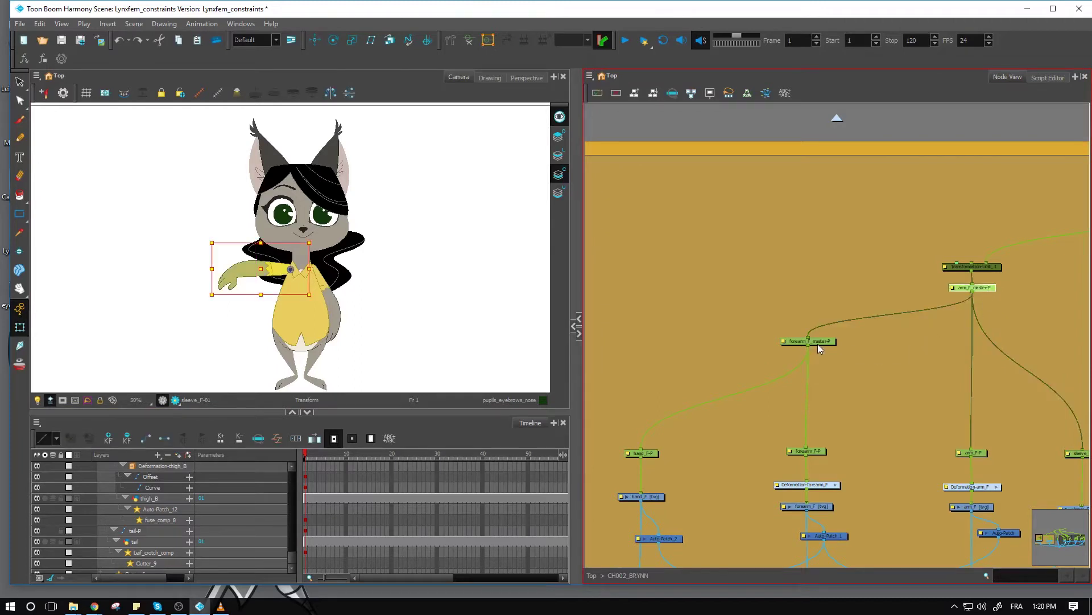
click(818, 453)
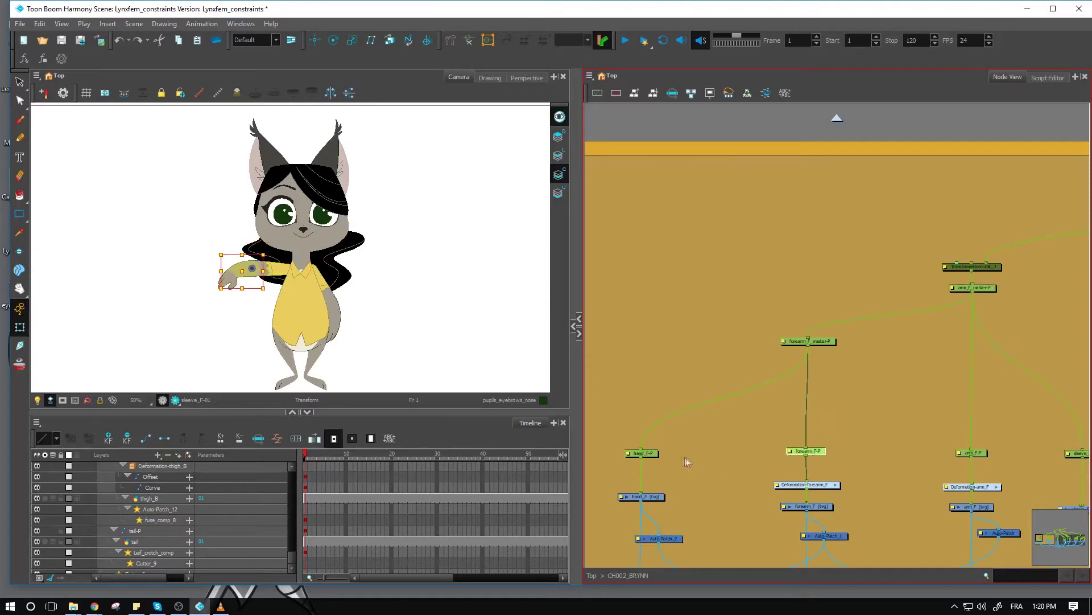
click(977, 453)
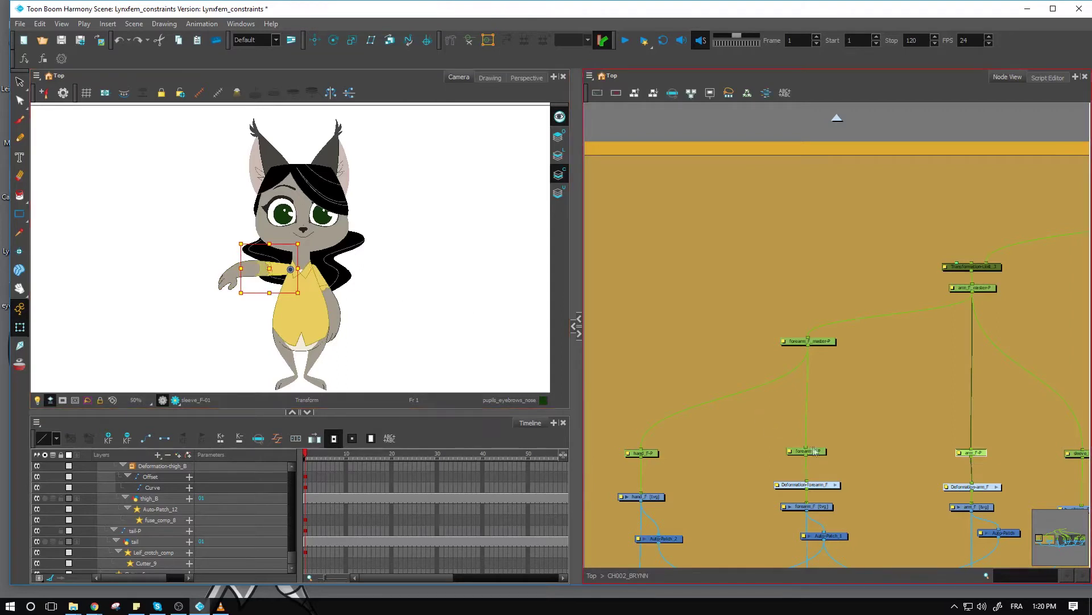
Try narrowing the forearm horizontally through the forearm_F-P peg, undo it, and select the upper arm drawing
click(820, 452)
scroll(383, 310, up, 2)
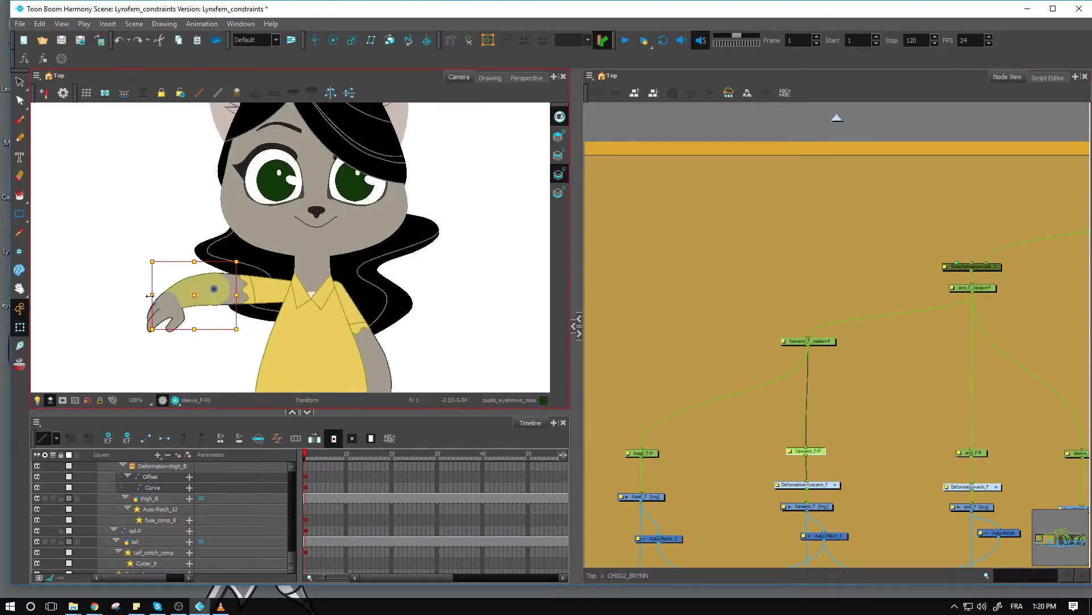
drag(152, 295, 167, 295)
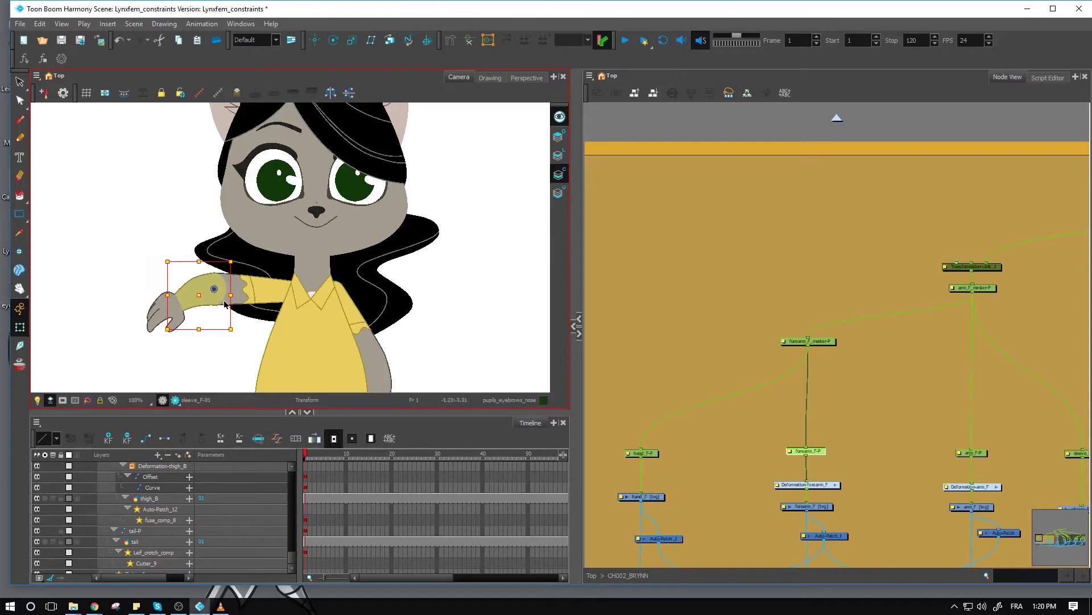
key(ctrl+z)
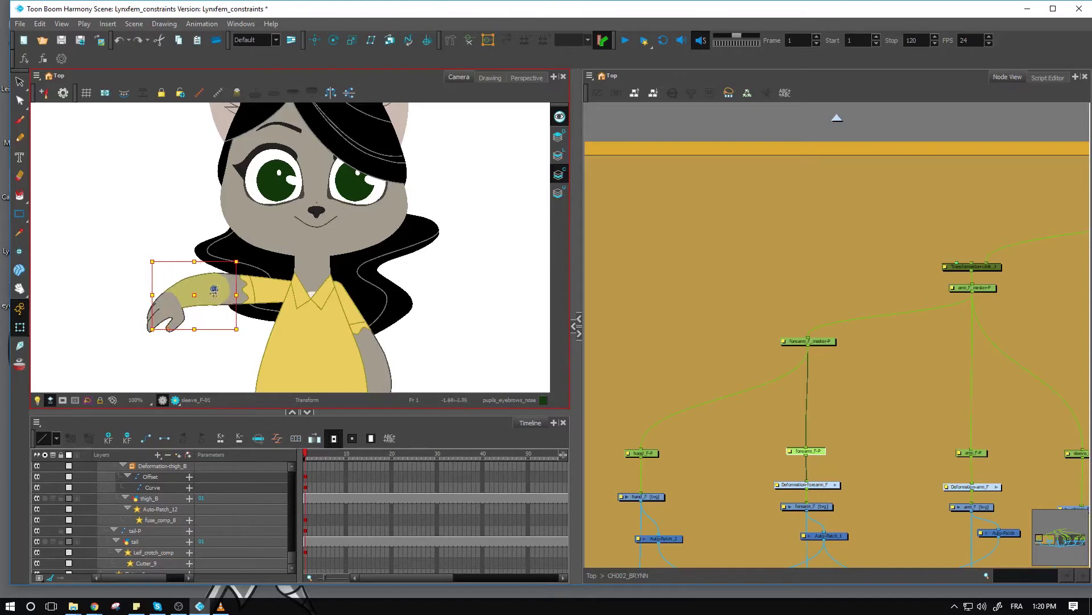
click(243, 303)
drag(193, 287, 208, 290)
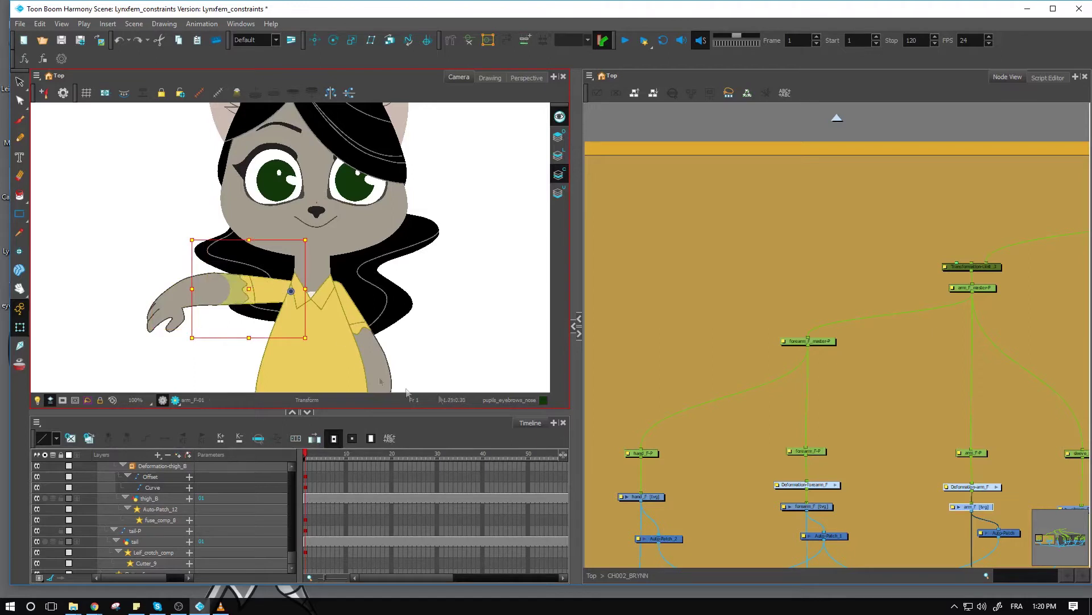
Reset the transformations of the arm_F_master-P and forearm_F_master-P pegs together
click(688, 430)
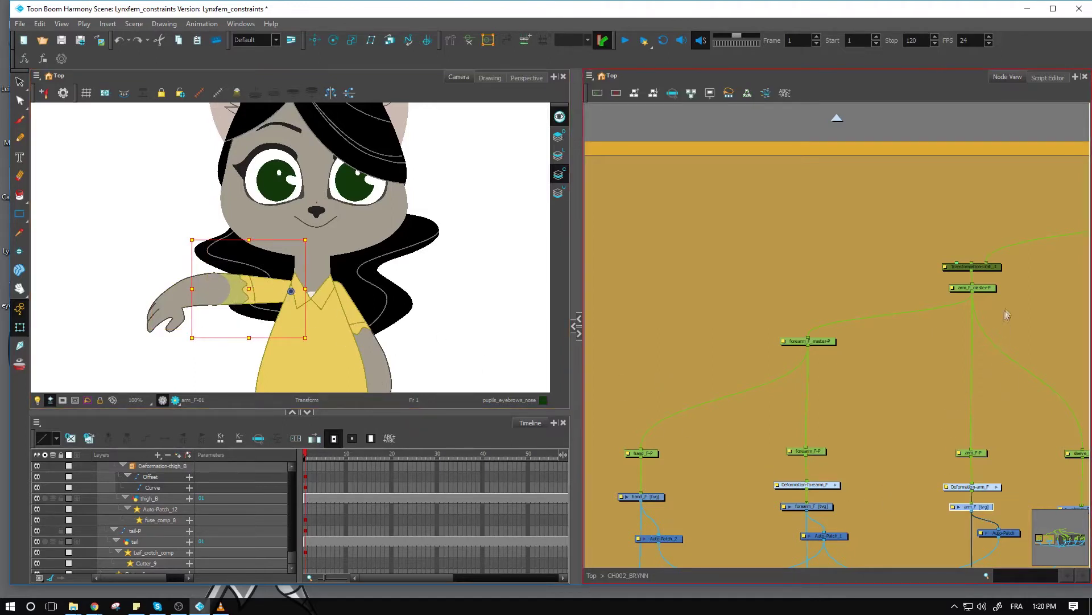
drag(1024, 278, 748, 353)
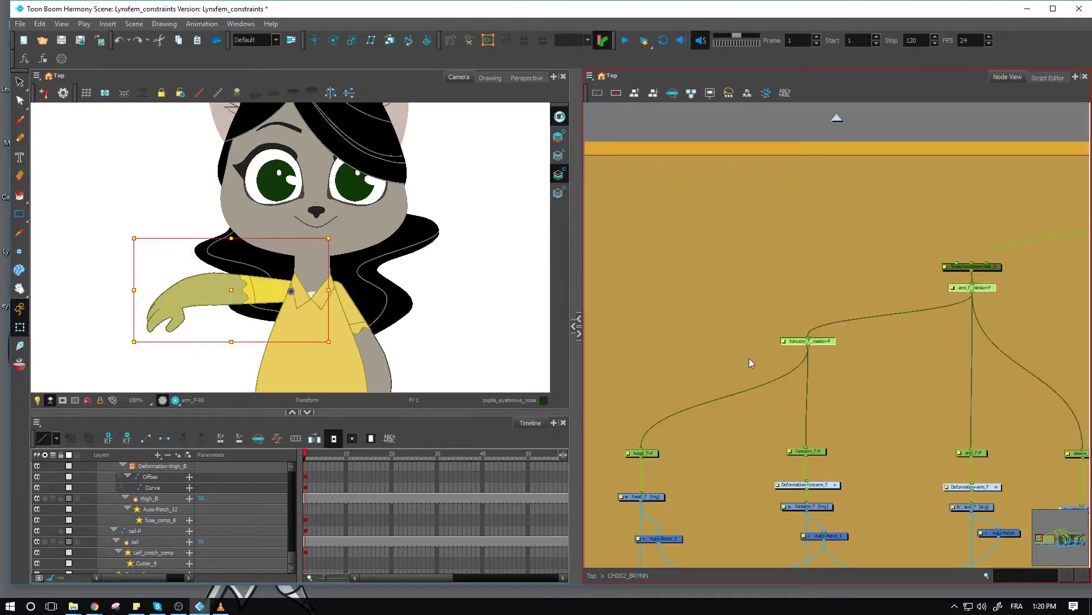
key(r)
click(1034, 327)
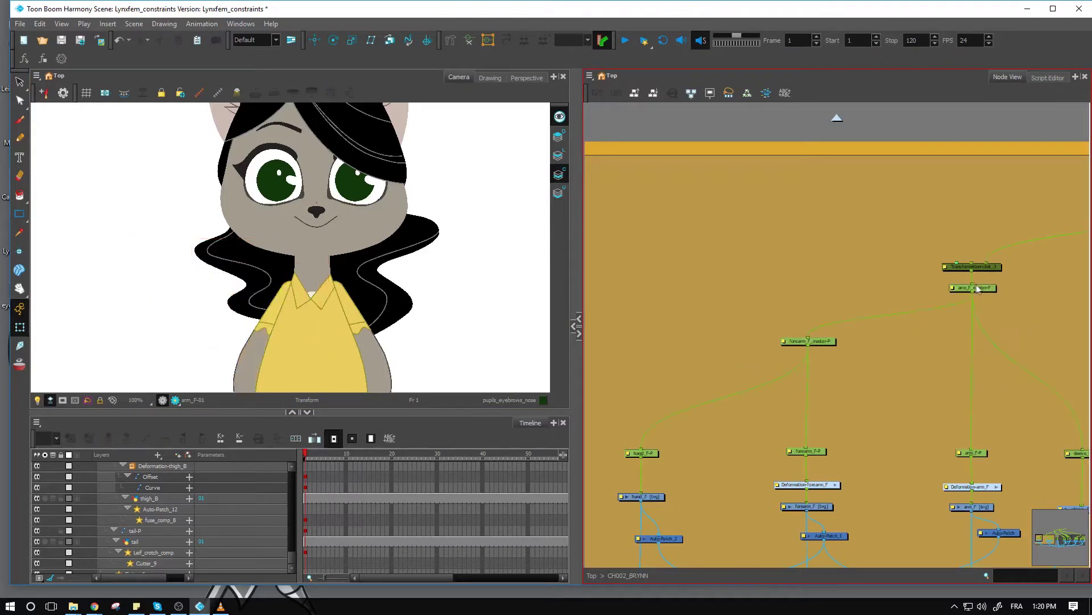
Add a Transformation Limit constraint from the node library and insert it between the arm_F_master-P and forearm_F_master-P pegs
drag(951, 329, 912, 273)
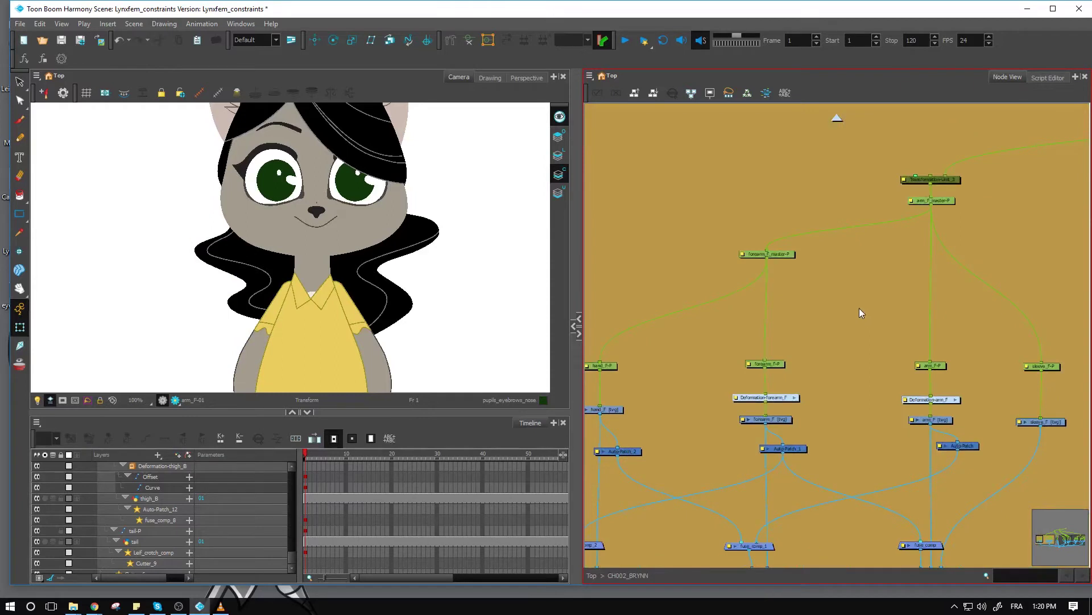
click(576, 329)
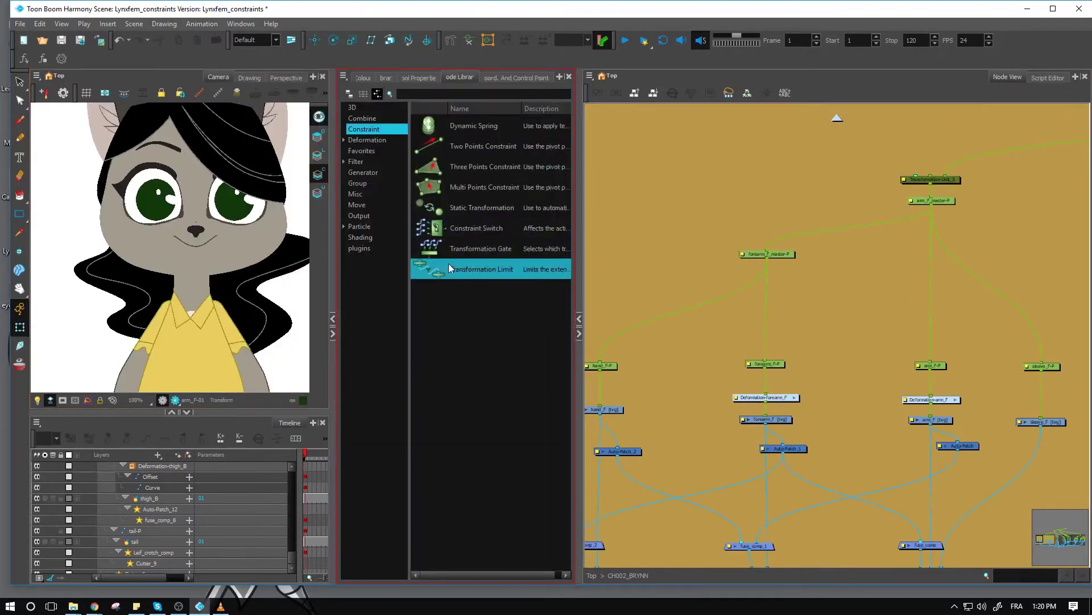
drag(475, 276, 859, 238)
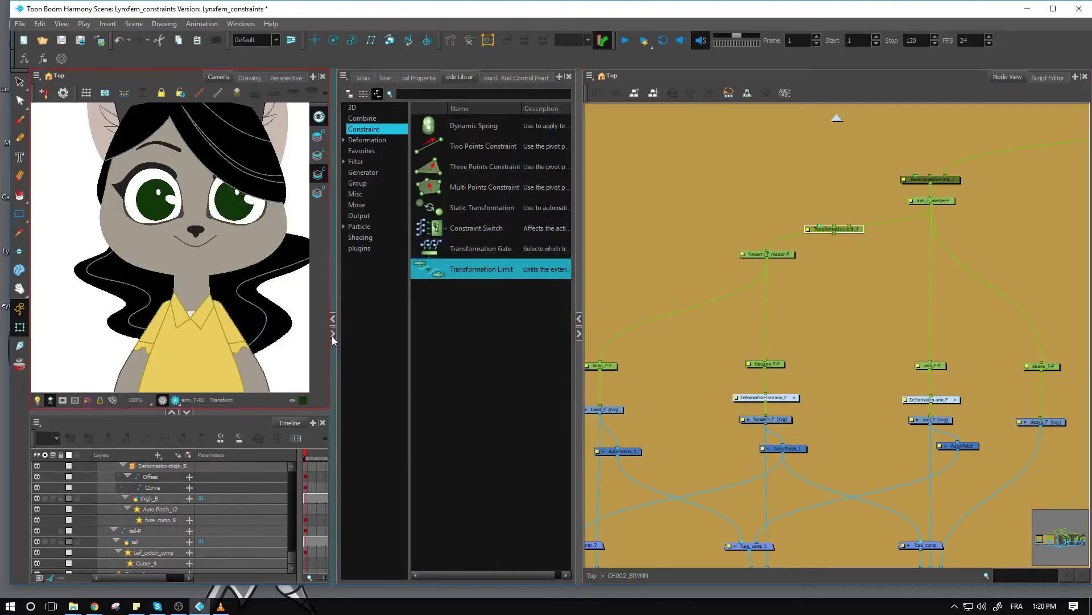
click(333, 340)
drag(855, 233, 855, 225)
click(869, 244)
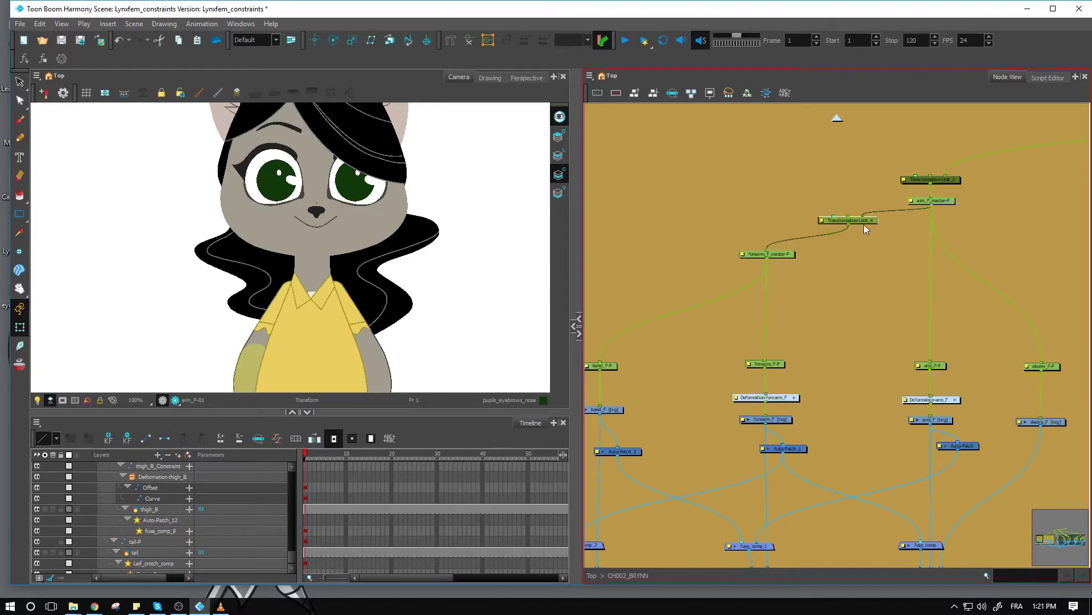
drag(864, 230, 873, 226)
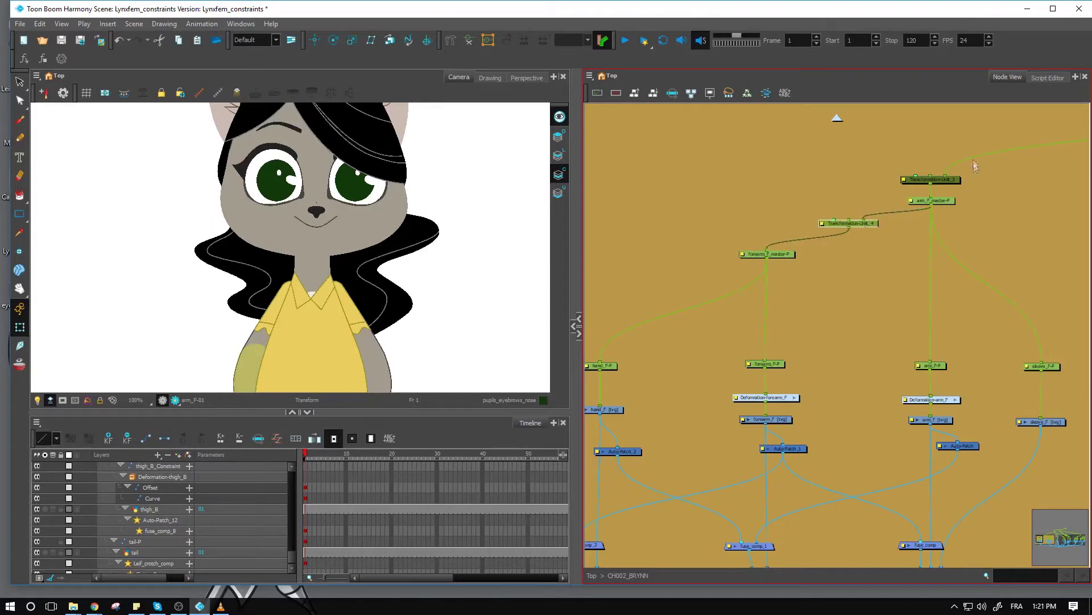
Place the control point of the forearm's new Transformation Limit on the front elbow
click(952, 181)
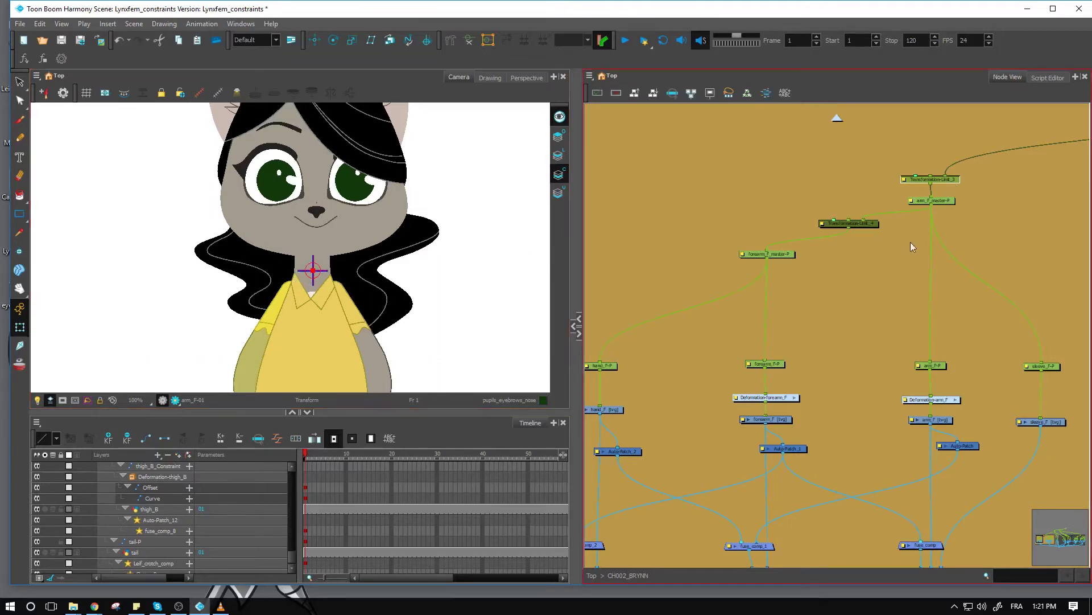
drag(313, 271, 291, 292)
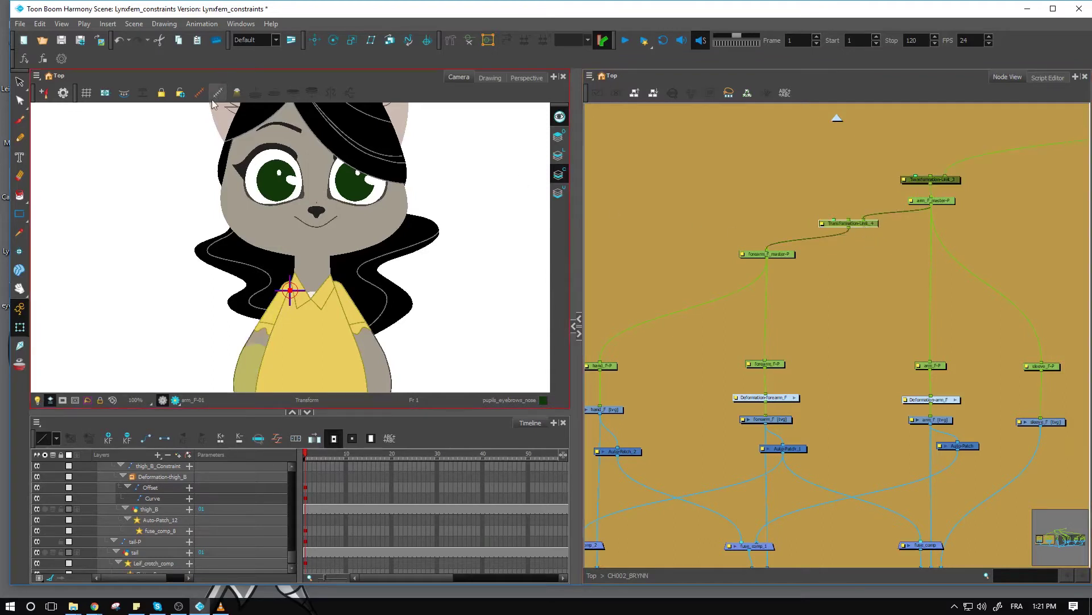
key(ctrl+z)
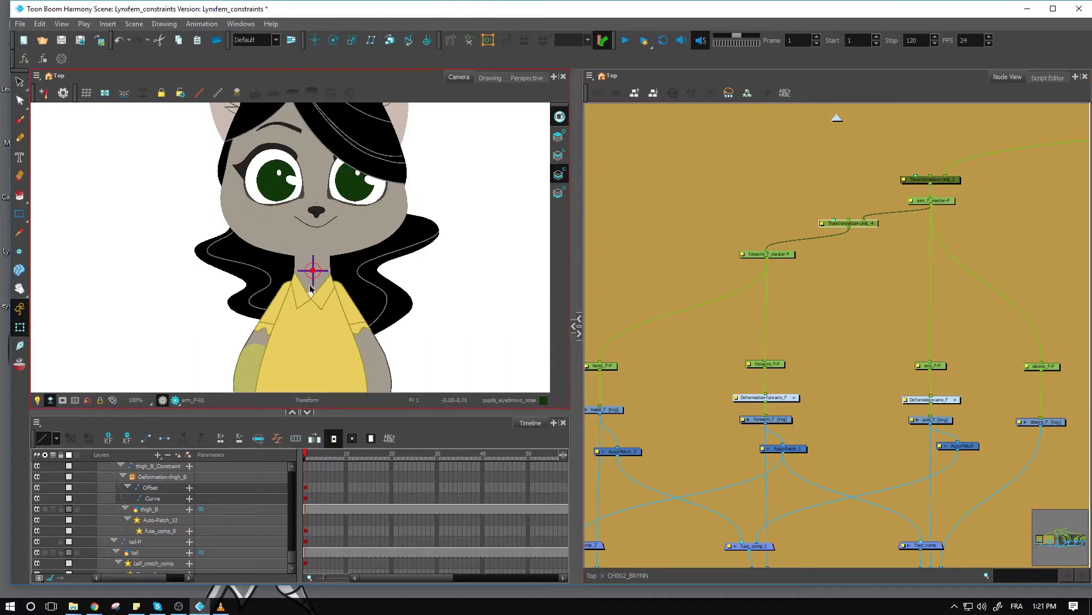
drag(298, 295, 258, 354)
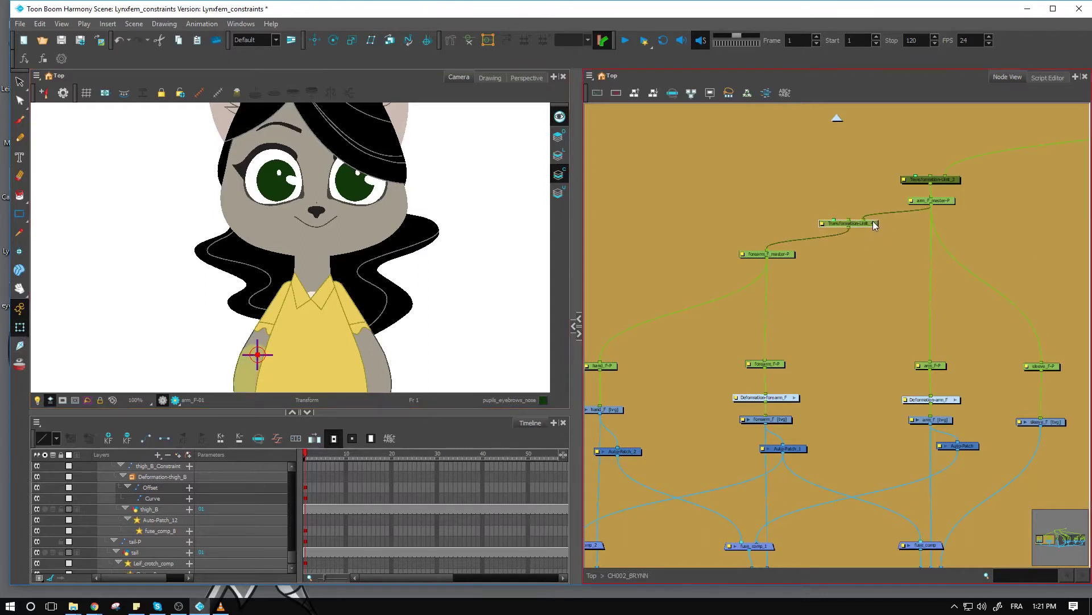
Check what the two front arm master pegs control and align the new Transformation Limit node directly above forearm_F_master-P
click(945, 201)
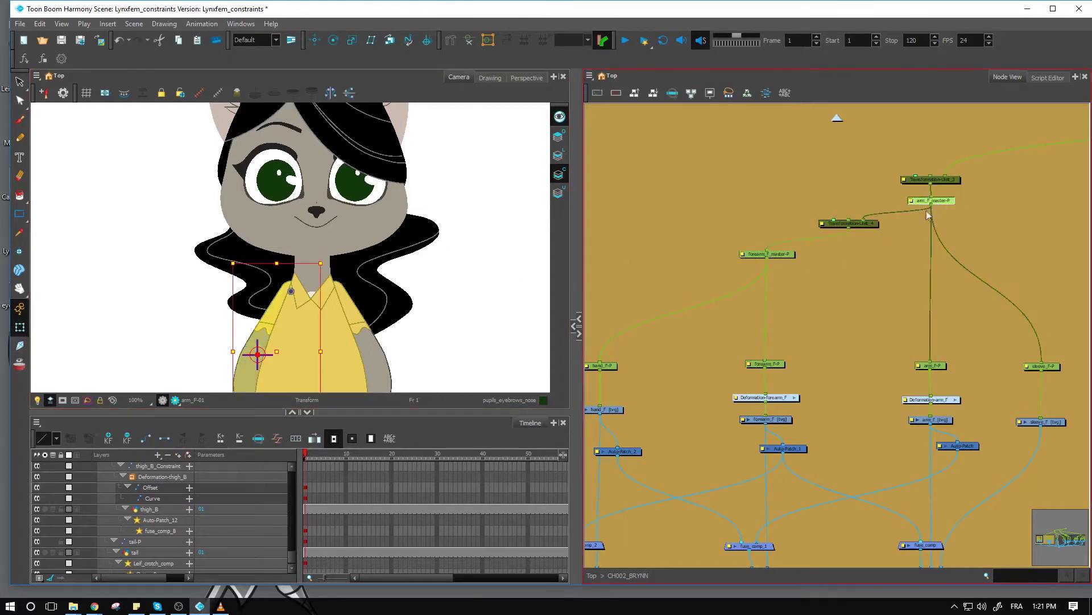
click(779, 255)
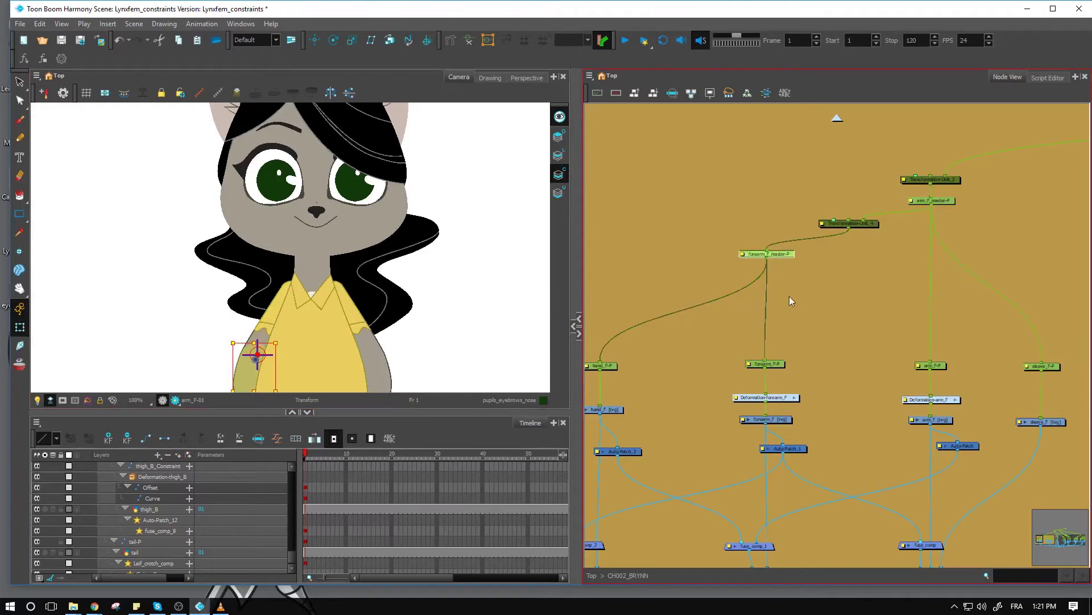
drag(839, 291, 910, 244)
drag(946, 177, 868, 184)
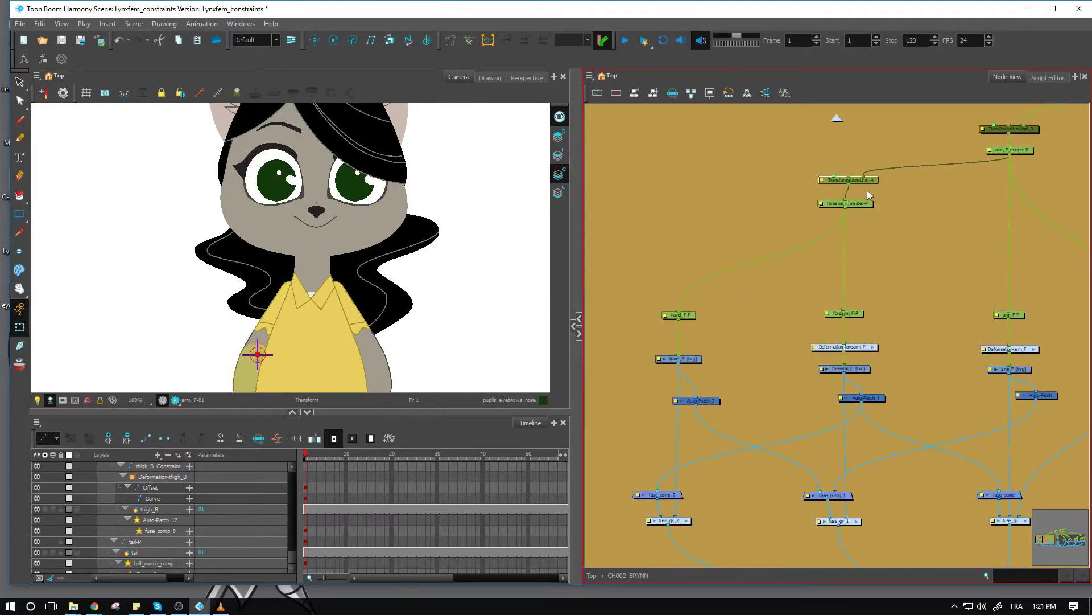
drag(872, 179, 868, 182)
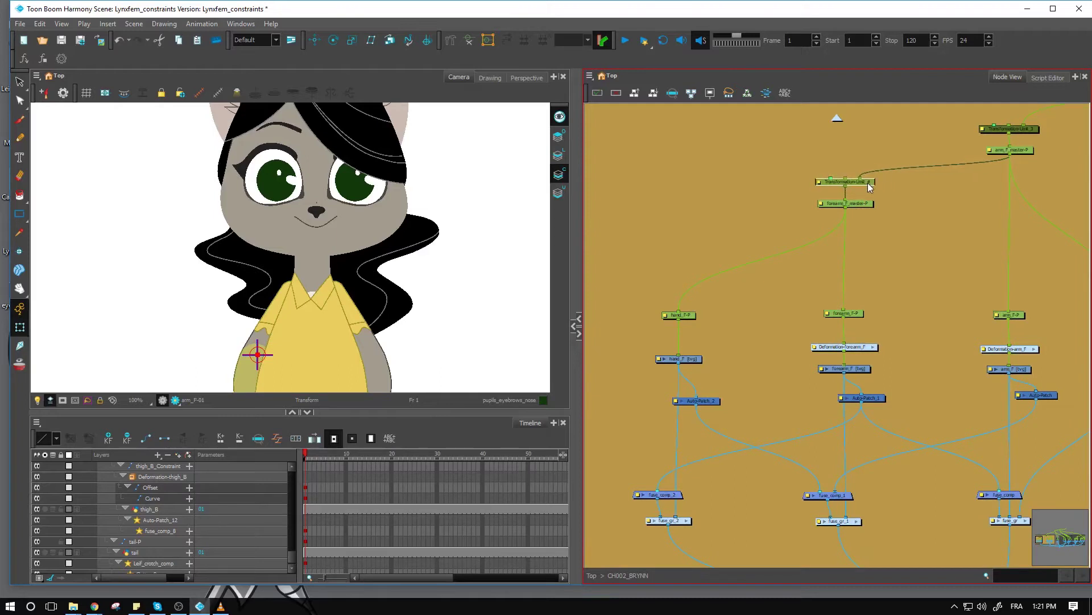
Try squashing the lowered front arm vertically through the arm_F_master-P peg, then undo the scaling
click(1027, 151)
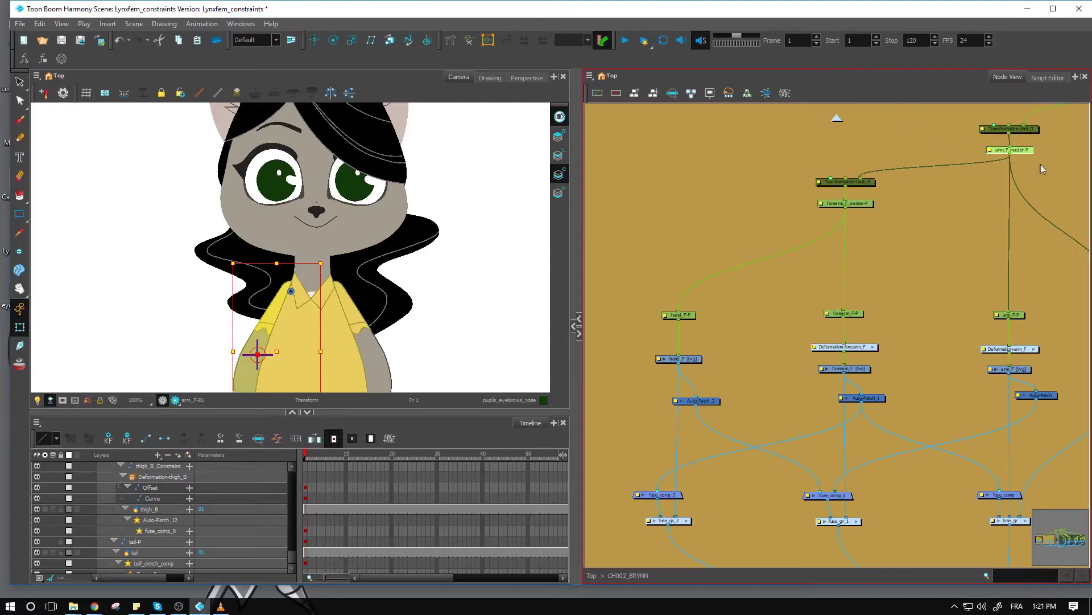
scroll(358, 297, down, 1)
scroll(359, 297, down, 1)
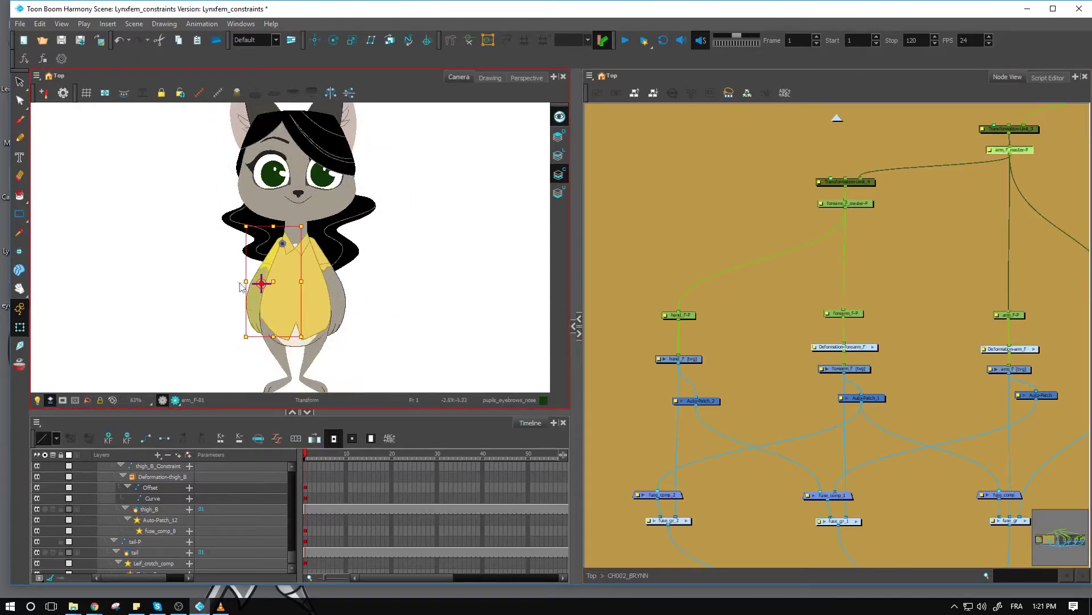
click(1012, 177)
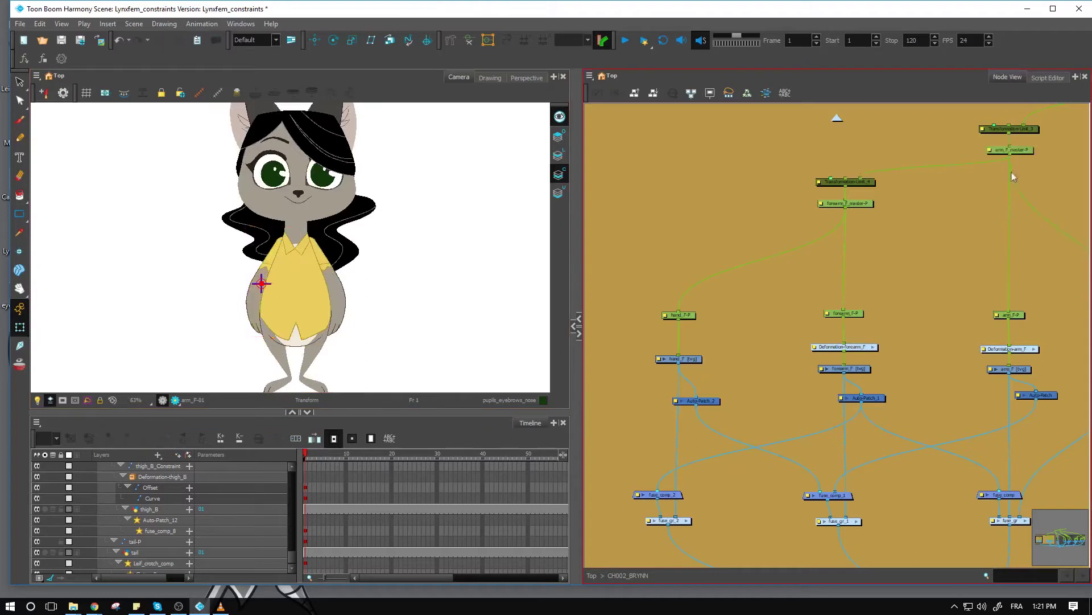
click(1020, 152)
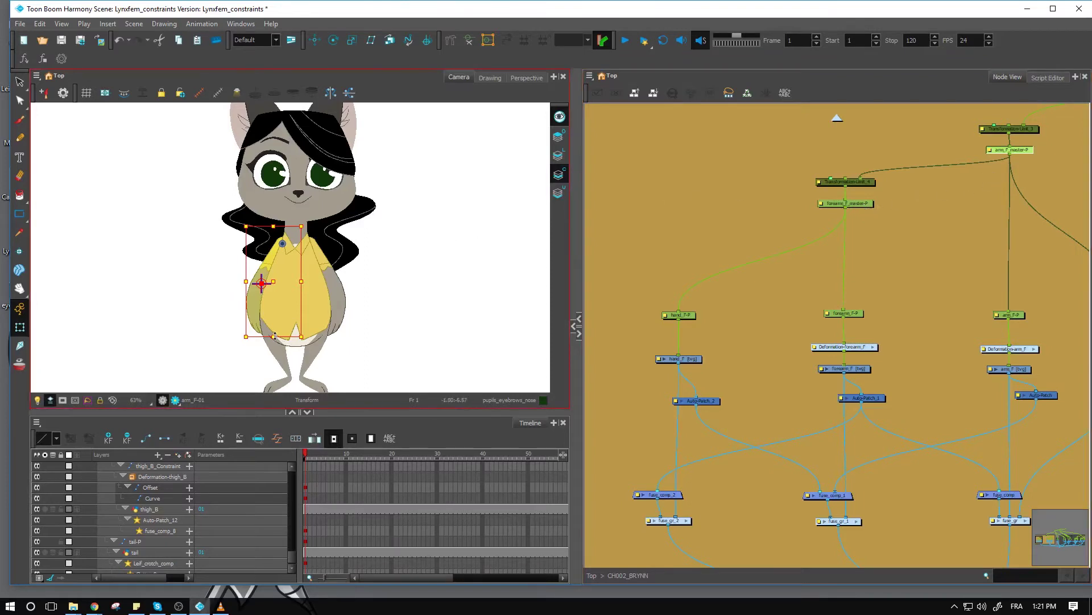
drag(274, 336, 280, 308)
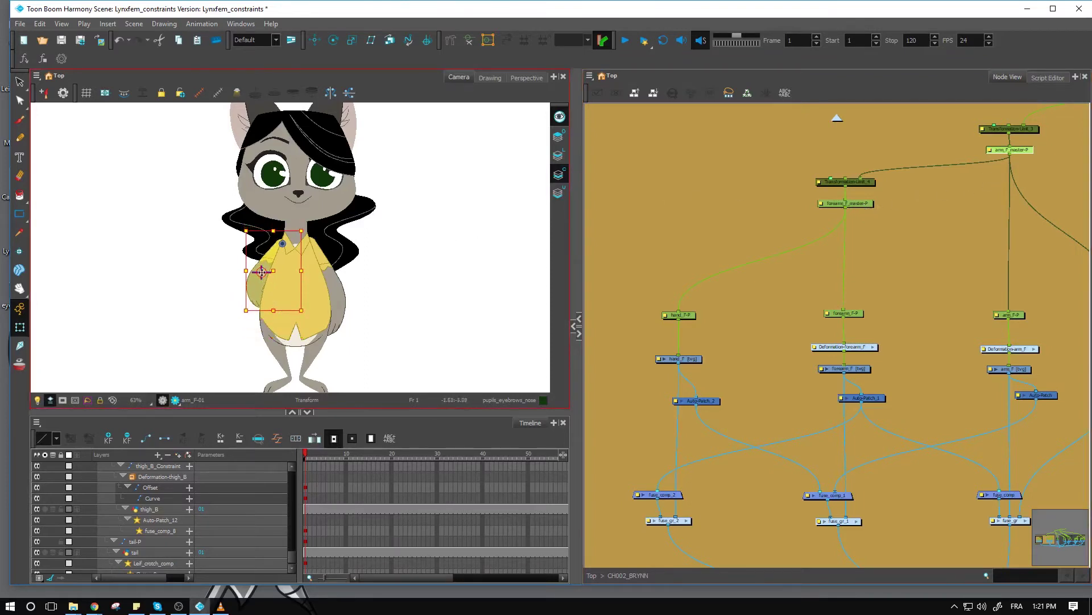
key(ctrl+z)
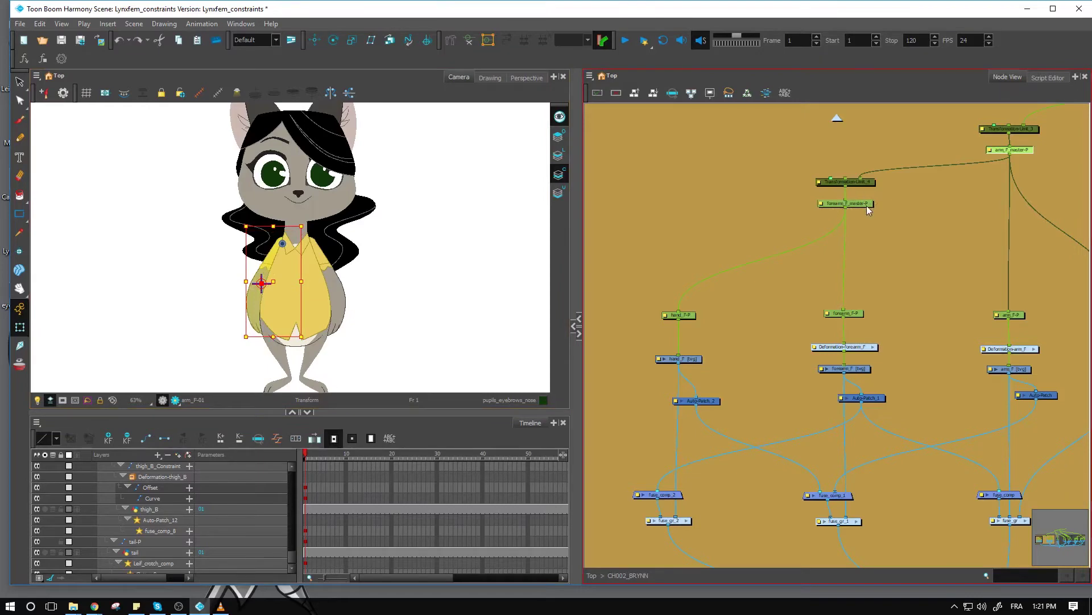
Set Scale Y, Scale X and Skew to 0 in the properties of the forearm's Transformation Limit
double_click(819, 183)
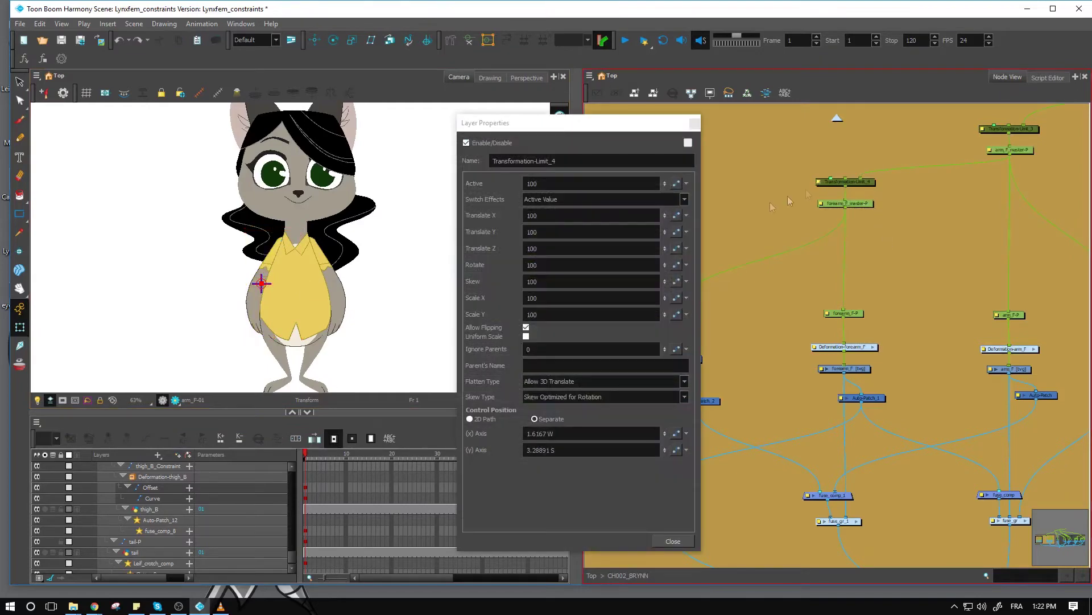
double_click(563, 312)
text(0)
key(shift+Tab)
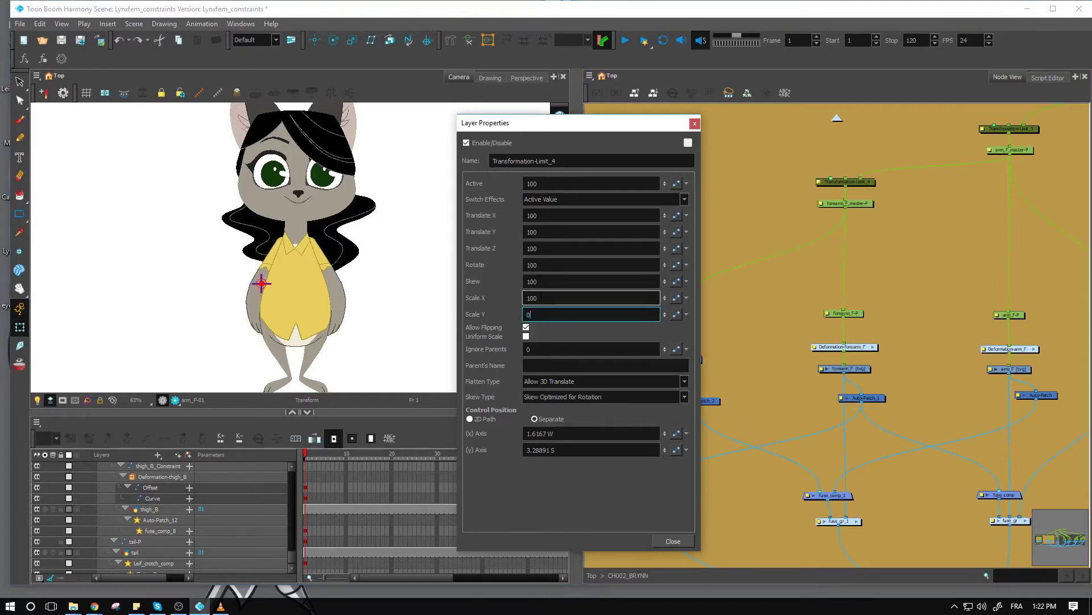
text(0)
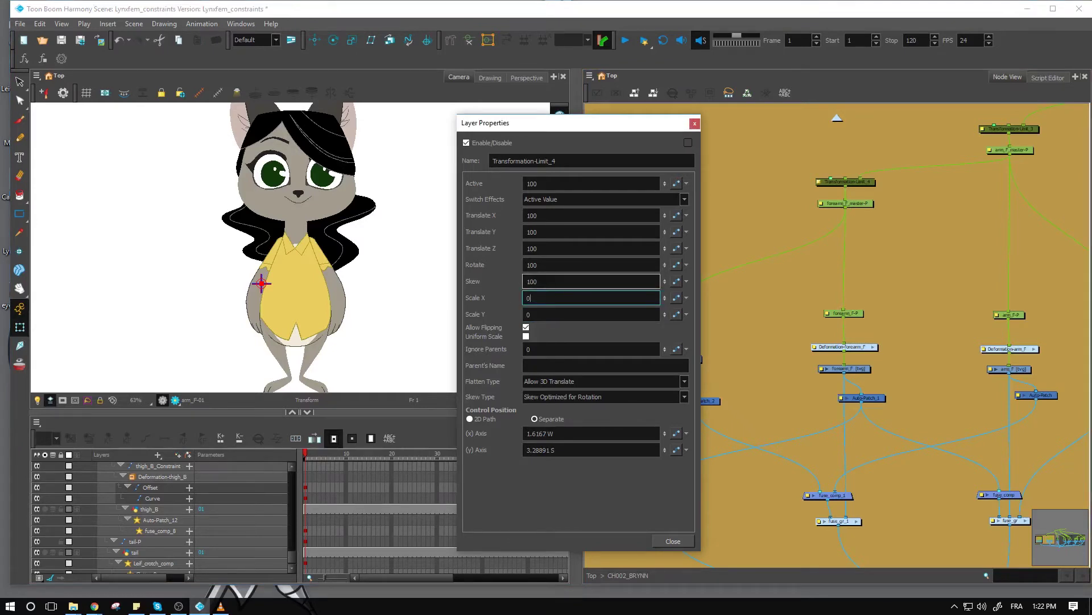
double_click(542, 284)
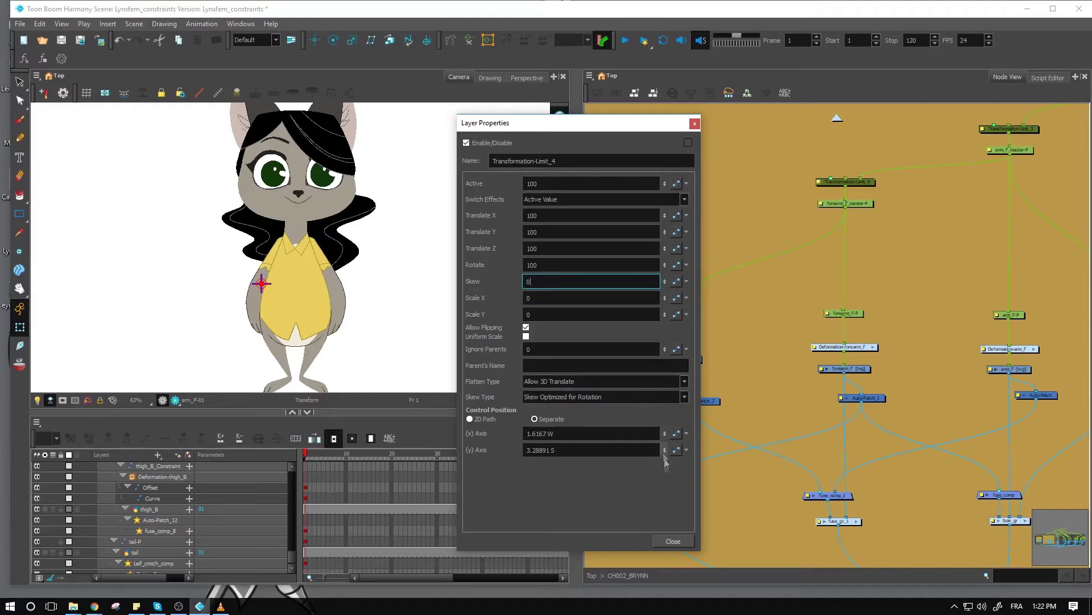
click(673, 541)
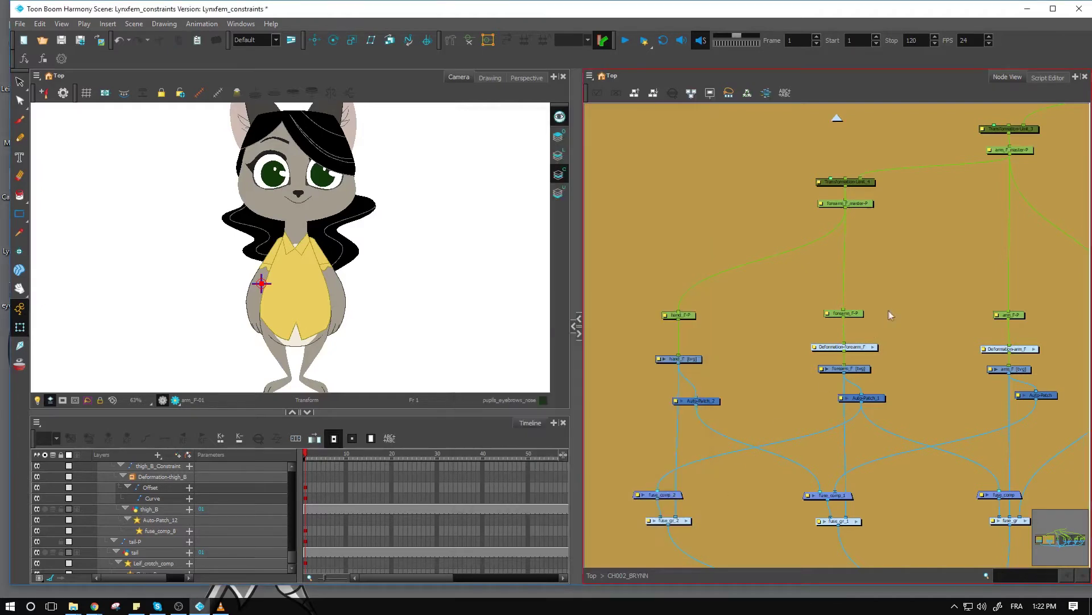
Rotate the front arm up and out to the side through the arm_F_master-P peg, undoing the test scaling
click(849, 203)
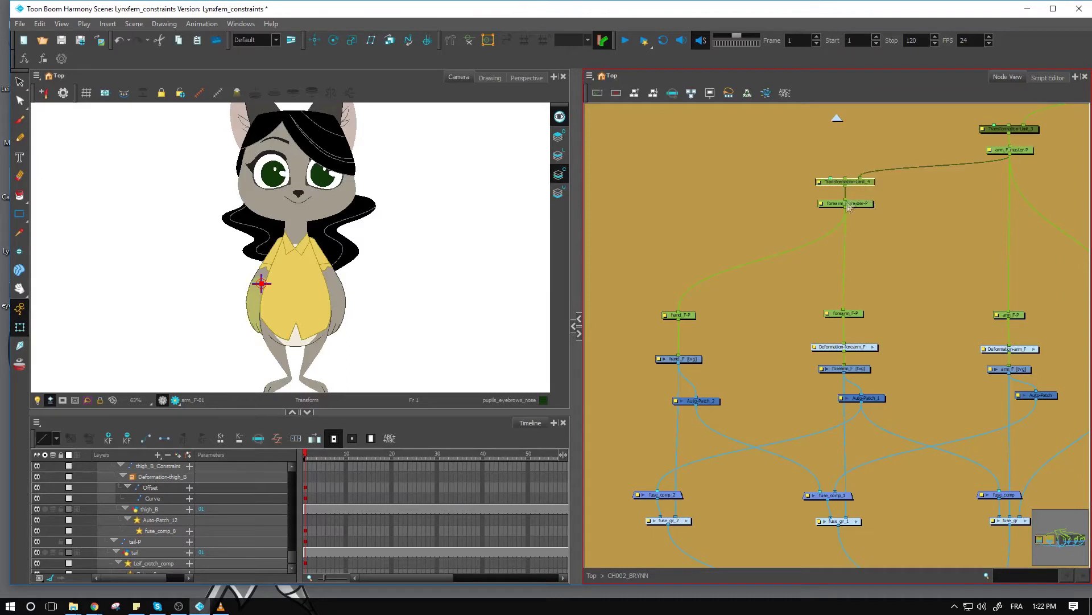
click(1012, 151)
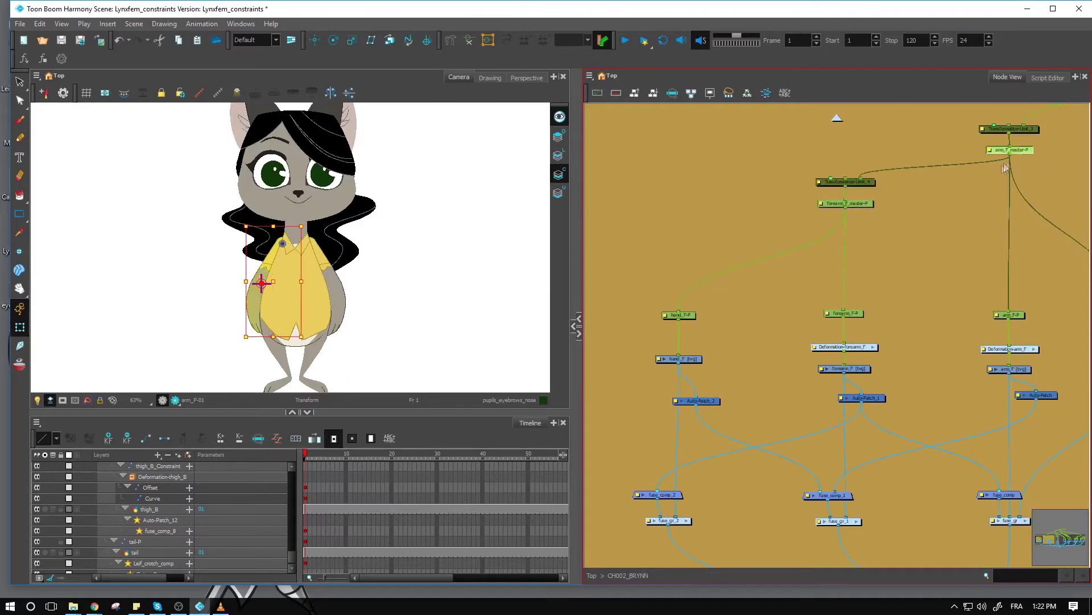
drag(274, 336, 202, 306)
key(ctrl+z)
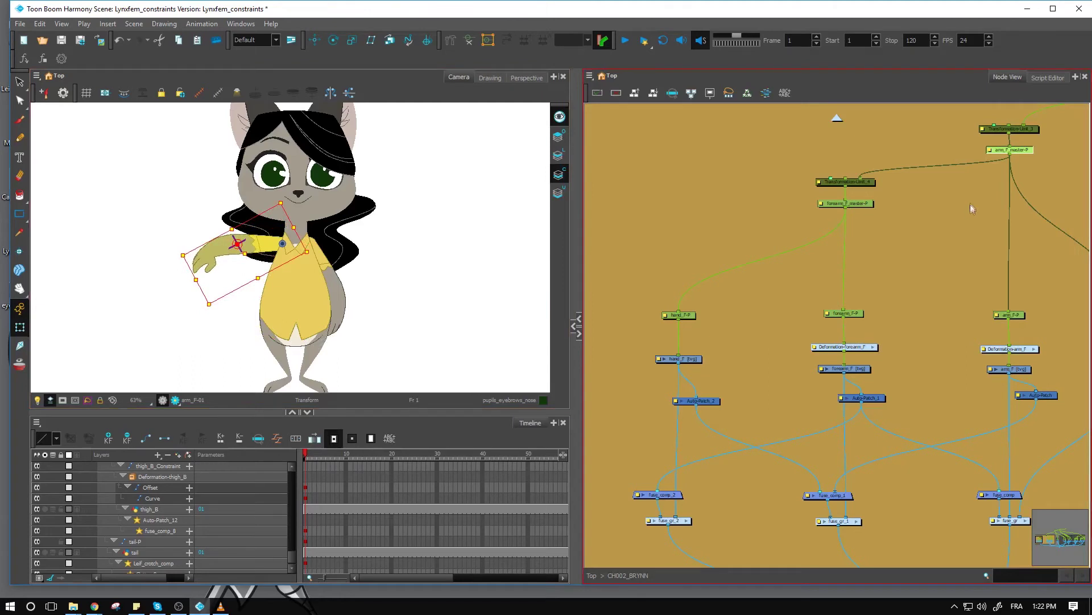
Try squashing and stretching the raised arm lengthwise through the arm_F_master-P peg
click(970, 204)
click(1009, 149)
key(2)
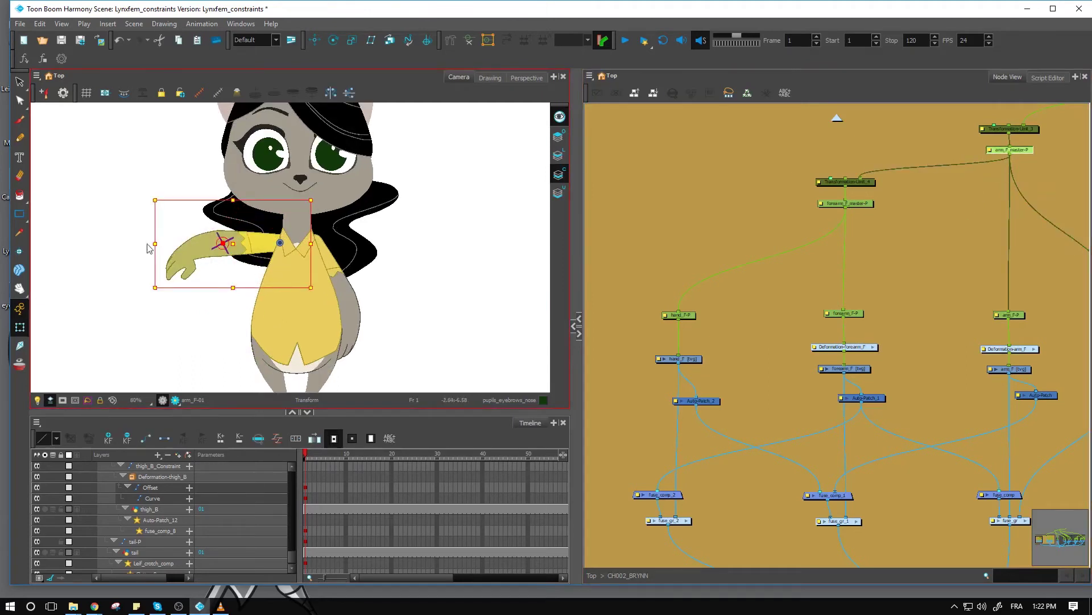
mouse_move(152, 243)
mouse_down()
mouse_move(215, 243)
mouse_move(140, 244)
mouse_move(183, 243)
mouse_move(155, 243)
mouse_up()
Delete the arm_F-P peg above the upper arm's deformation group
click(1020, 315)
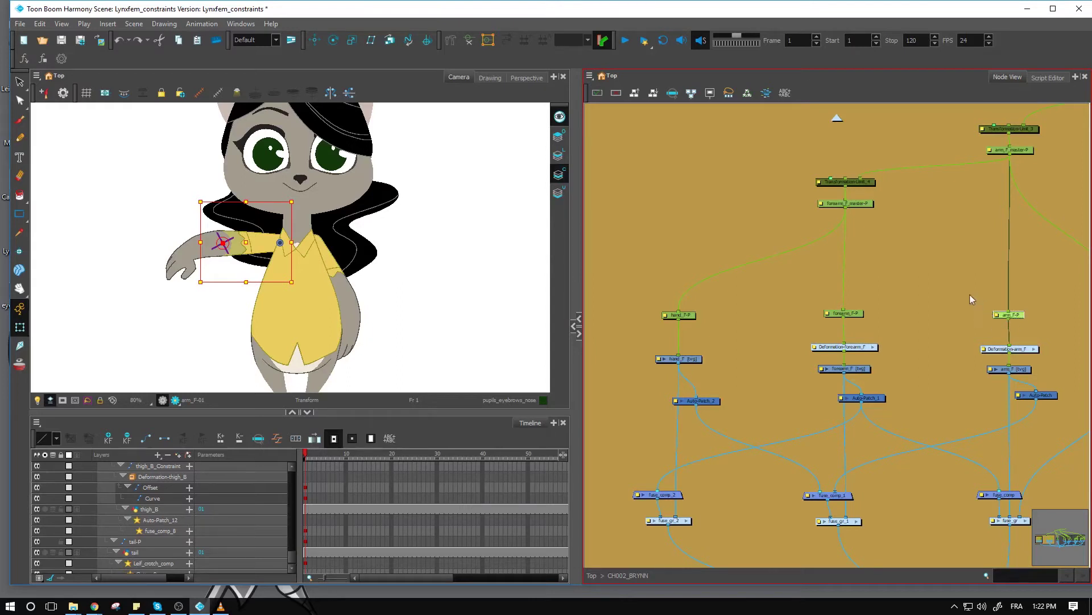
key(Delete)
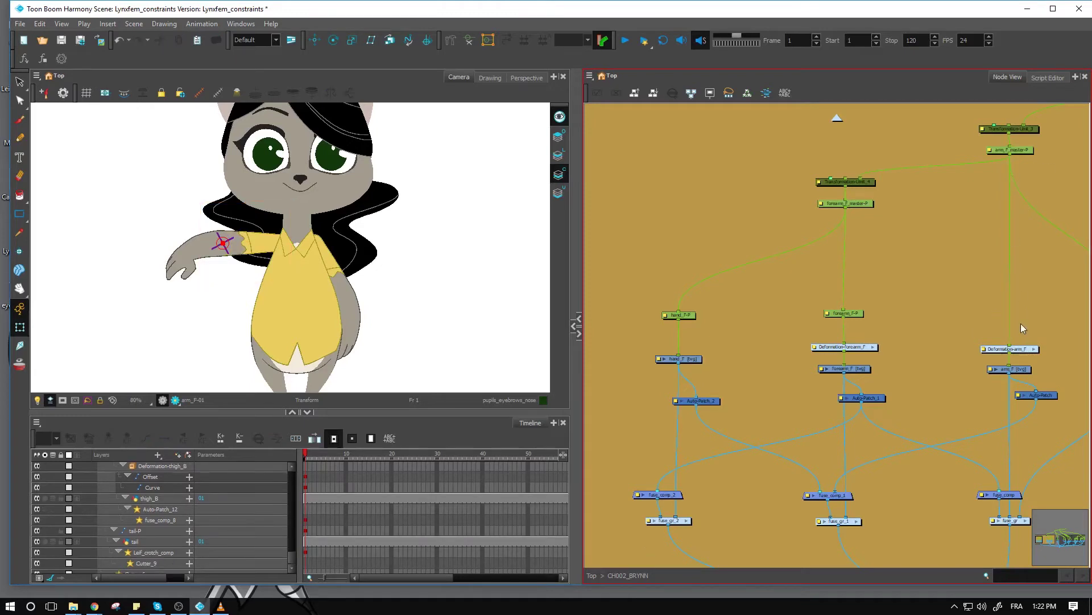
Review the Parent's Name and Ignore Parents settings of the forearm's Transformation Limit, then close its properties
click(864, 204)
click(861, 183)
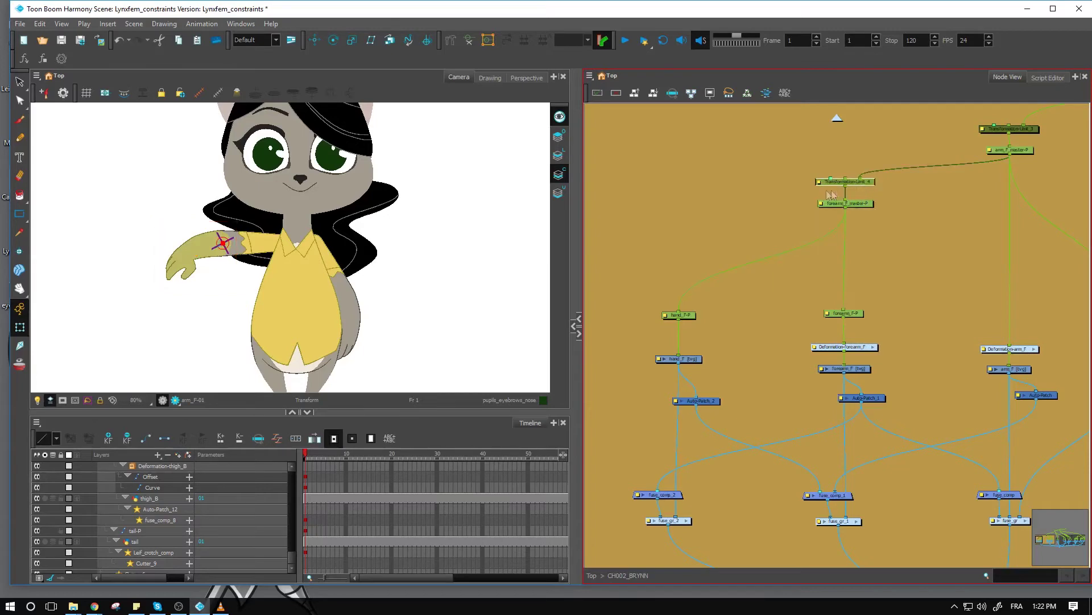
click(818, 181)
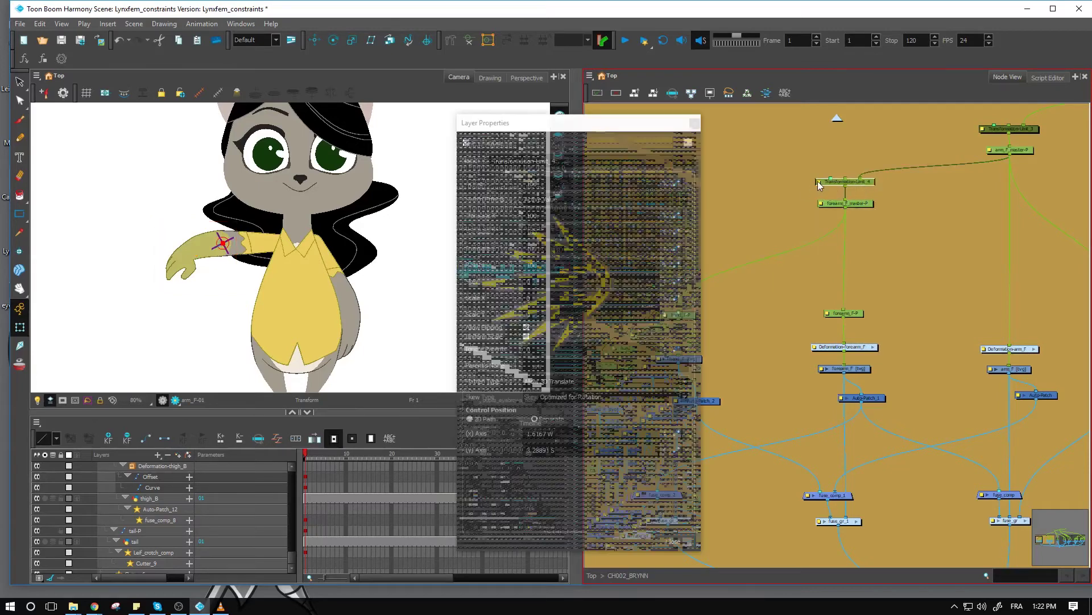
click(566, 366)
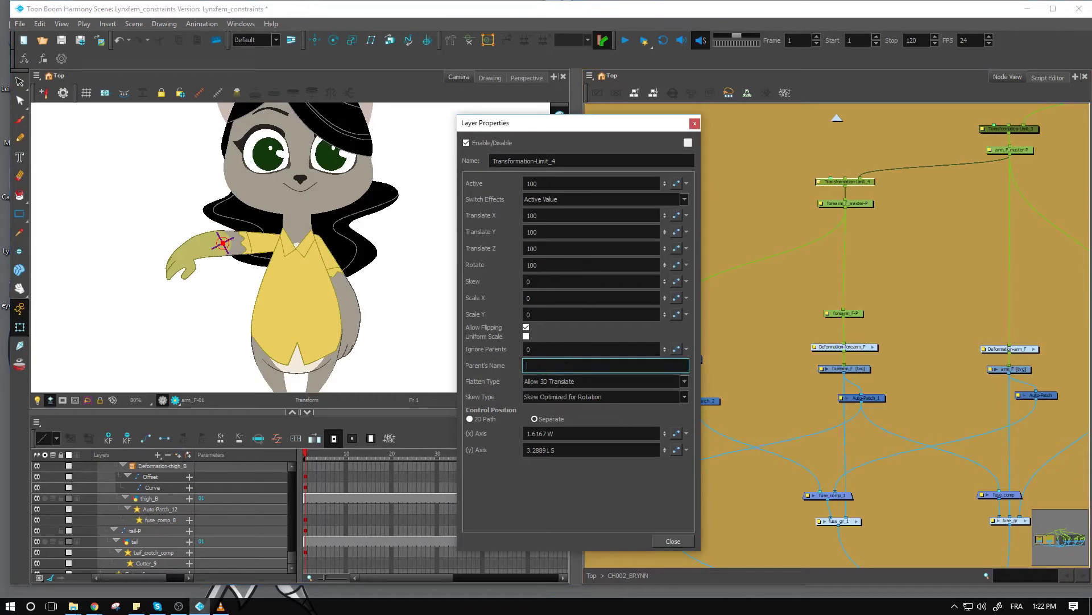
scroll(930, 296, down, 3)
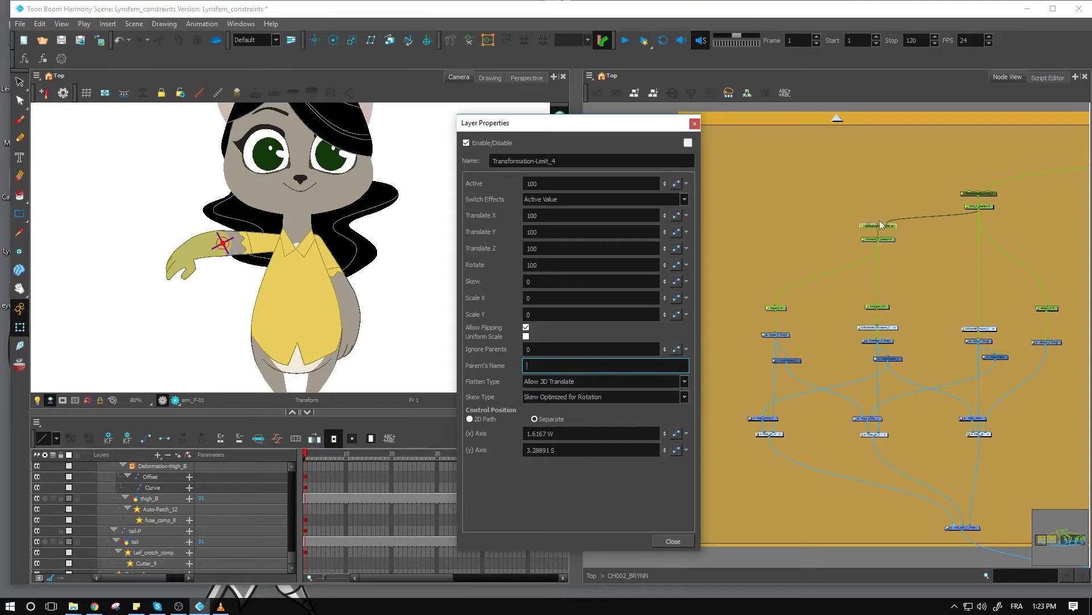
click(695, 123)
Examine the arm rig's node connections around the arm_F_master-P, forearm_F_master-P and hand_F-P pegs
drag(878, 224, 471, 139)
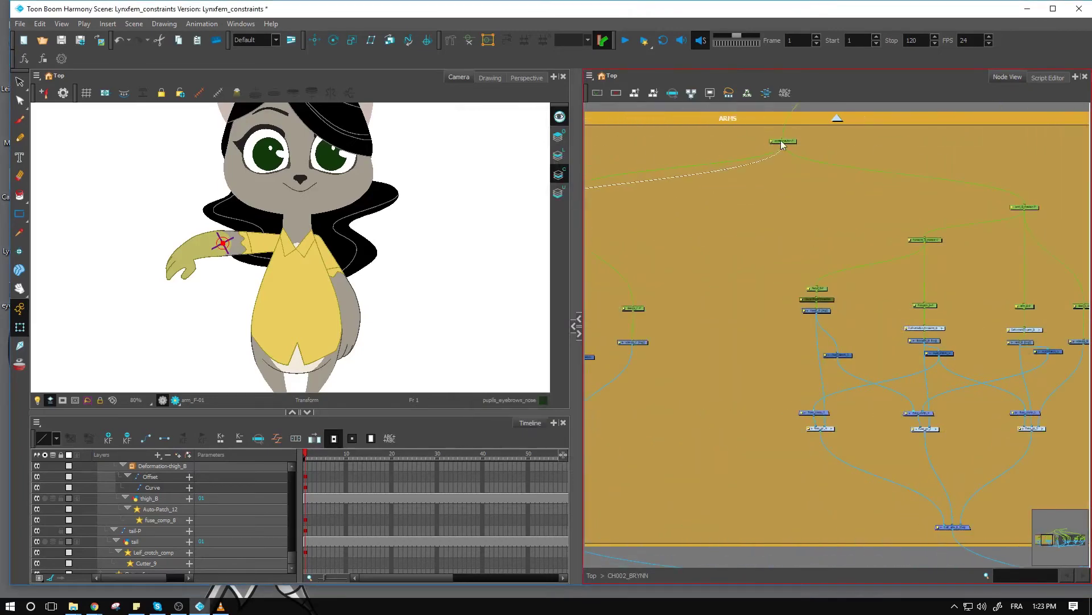
click(415, 235)
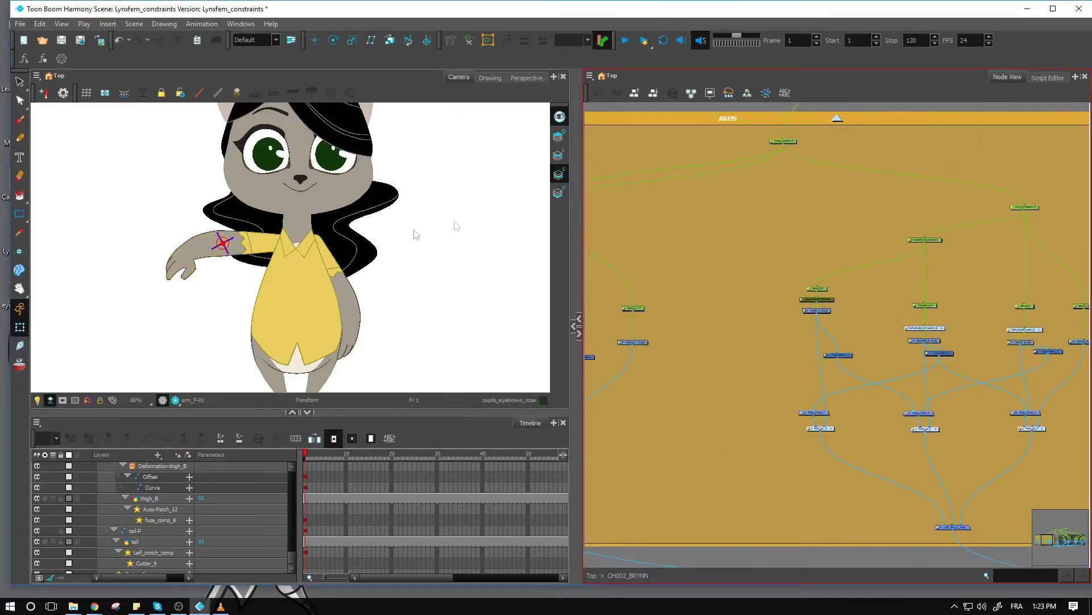
click(239, 245)
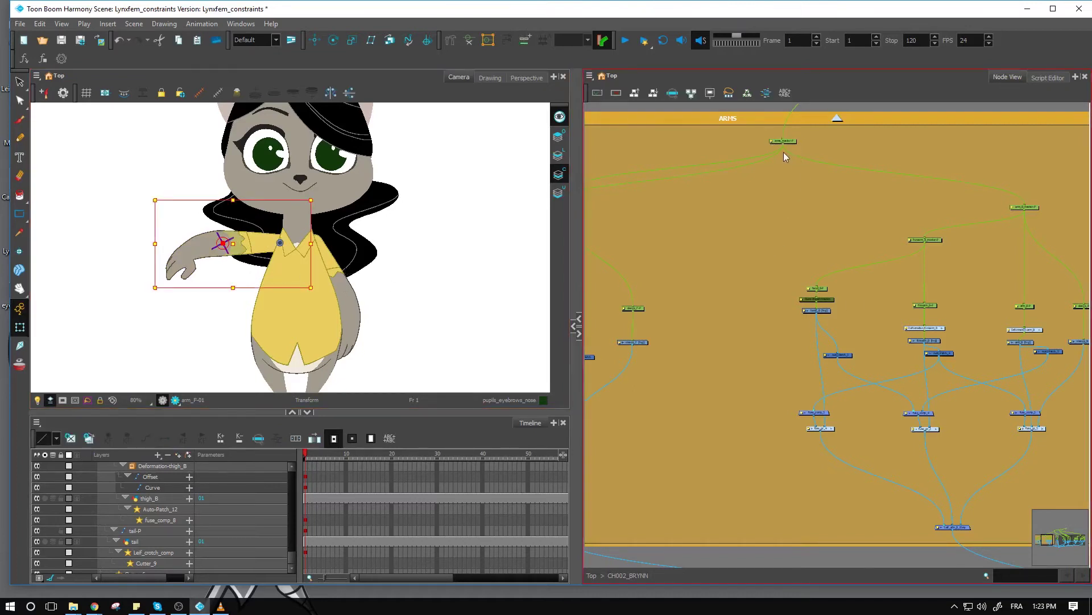
drag(765, 228, 950, 263)
drag(756, 303, 957, 303)
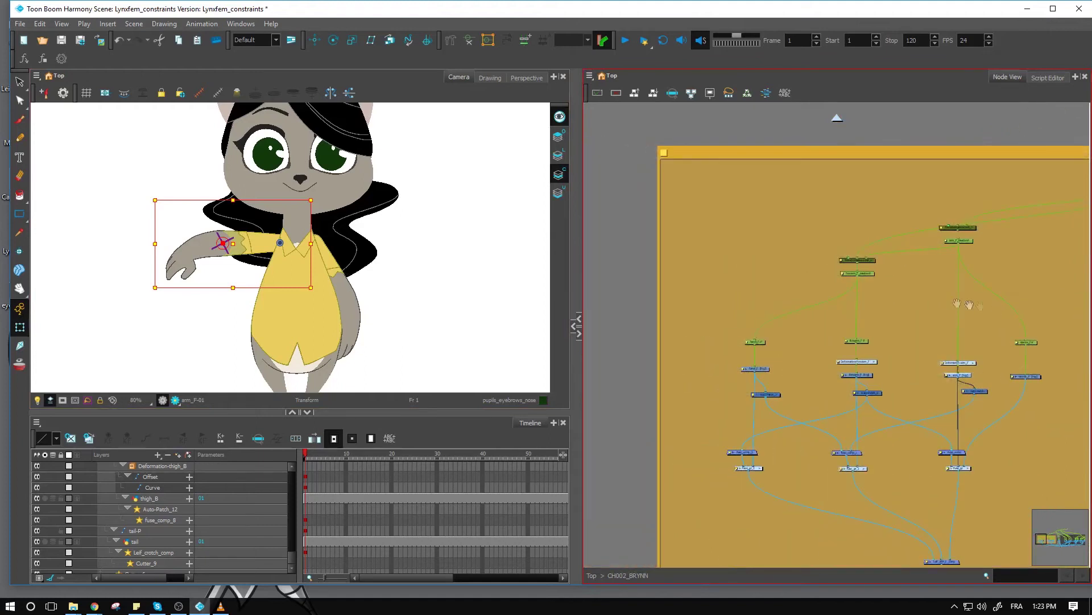
click(867, 282)
click(866, 274)
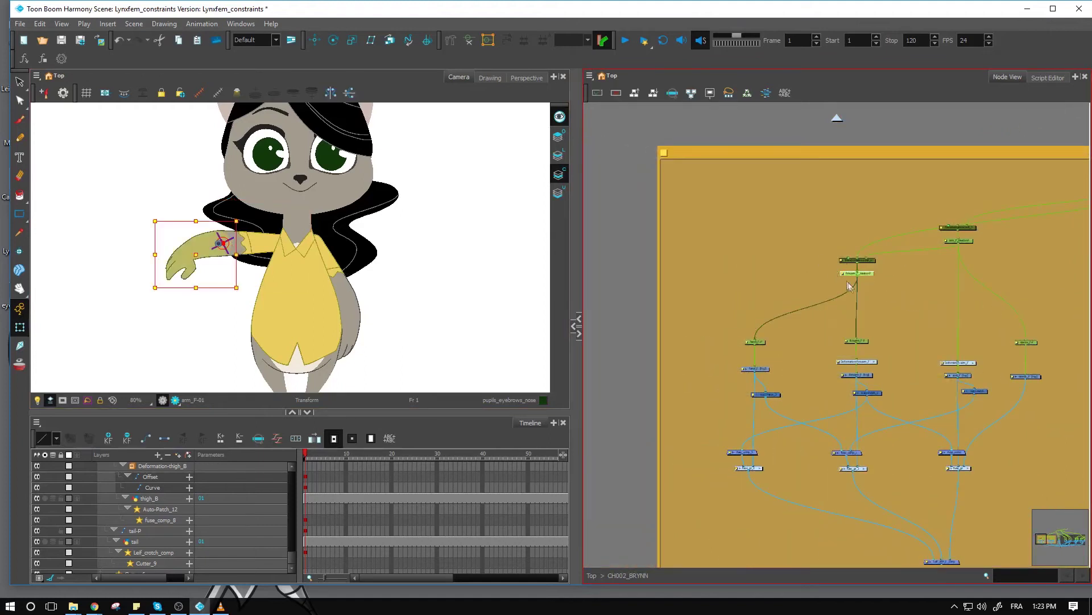
scroll(854, 278, up, 5)
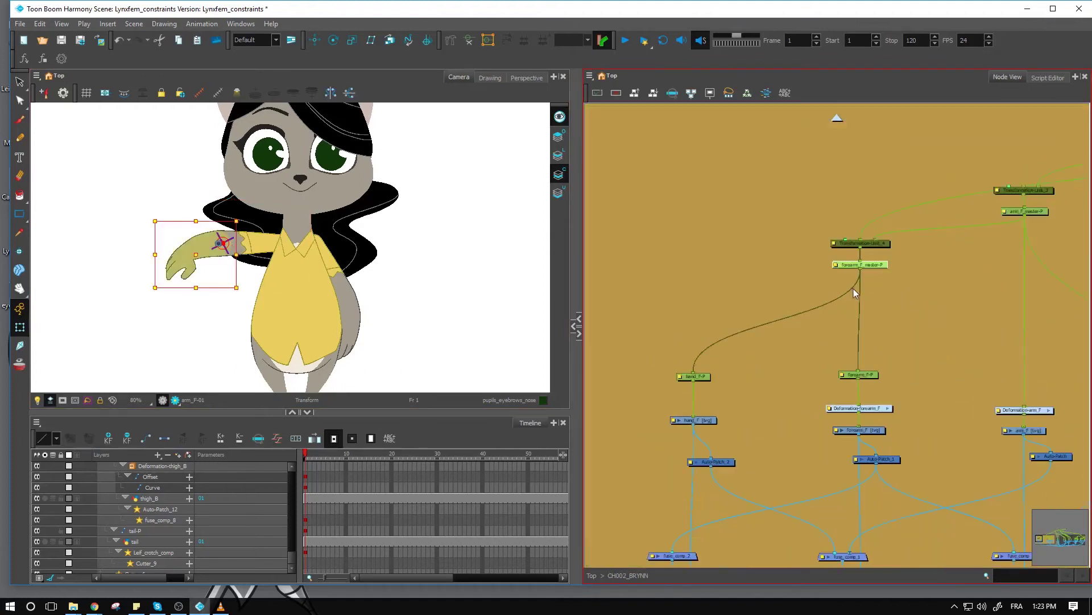
drag(825, 324, 855, 322)
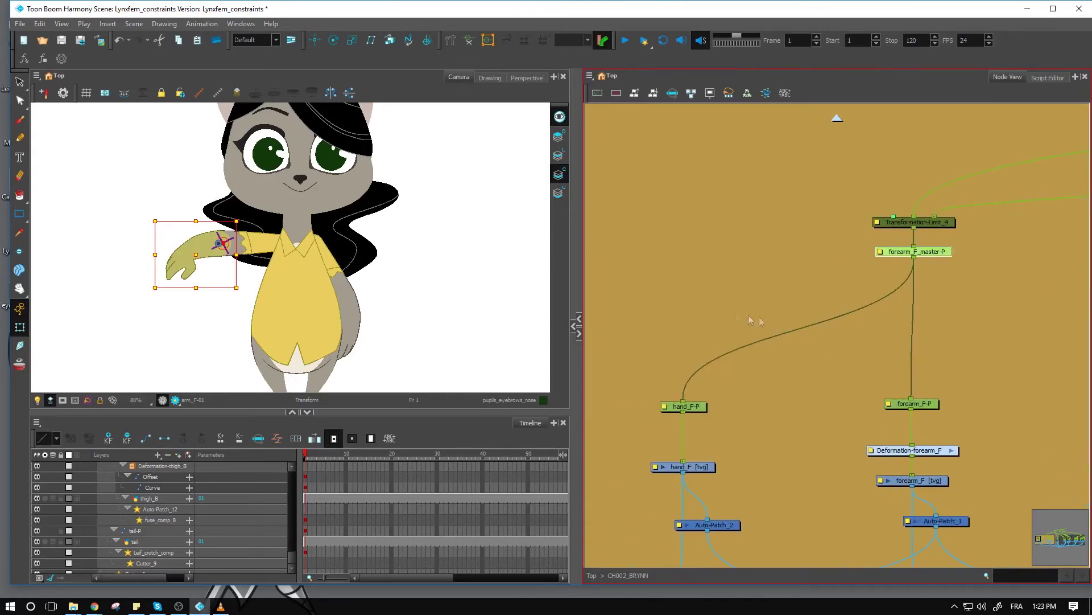
click(571, 331)
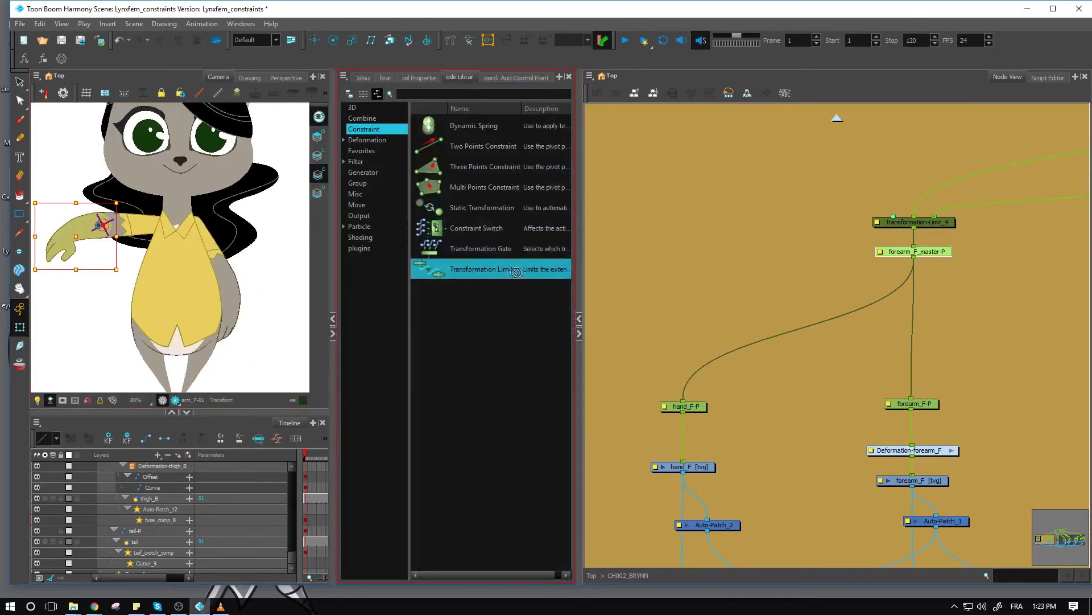
drag(515, 271, 785, 330)
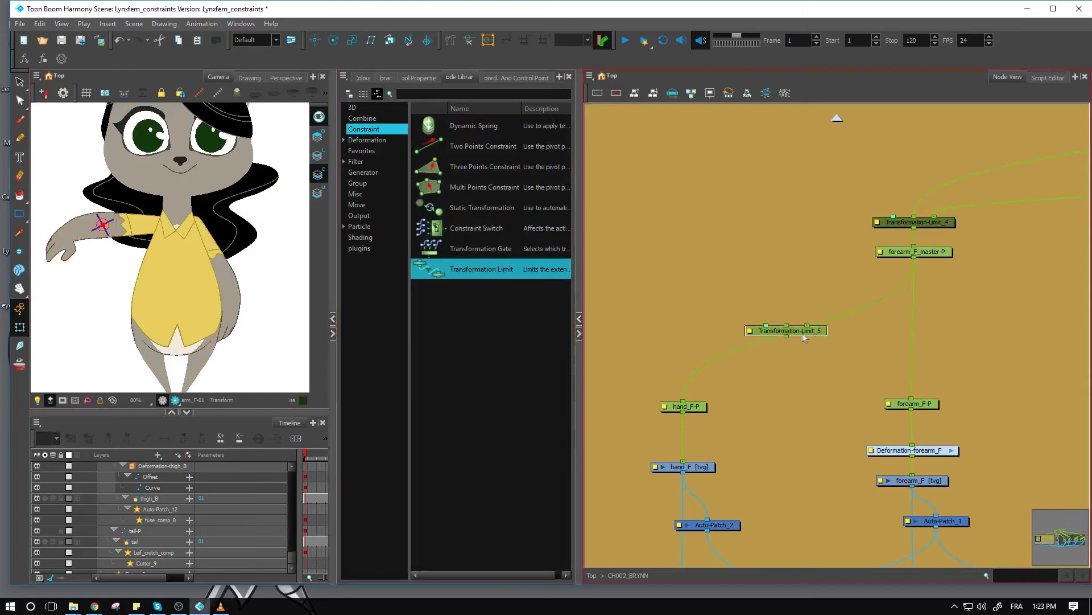
key(Delete)
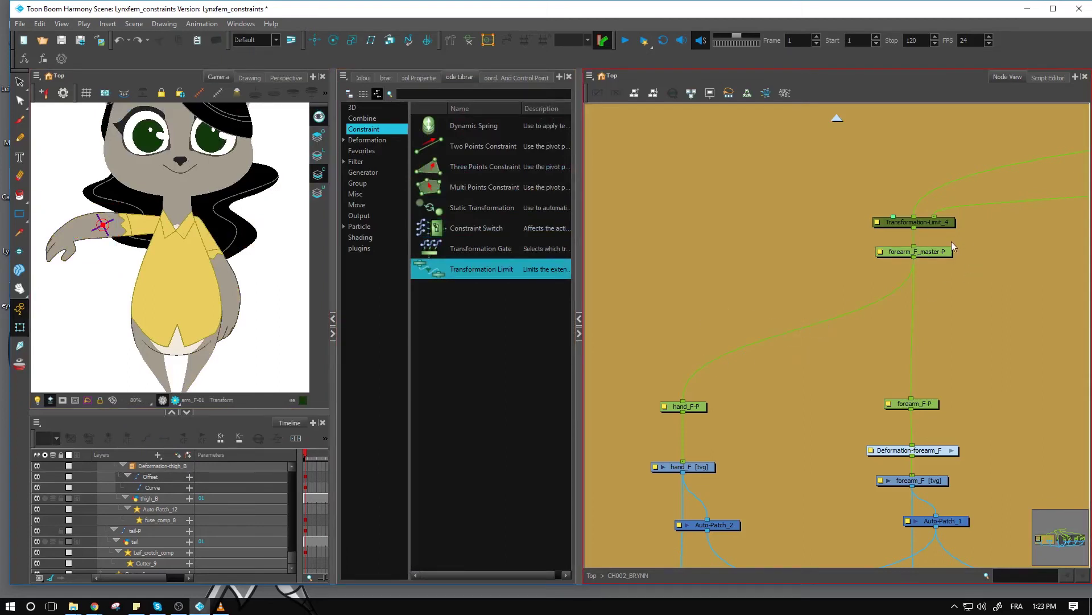
Duplicate Transformation-Limit_4 and insert the copy on the connection between forearm_F_master-P and hand_F-P
click(945, 224)
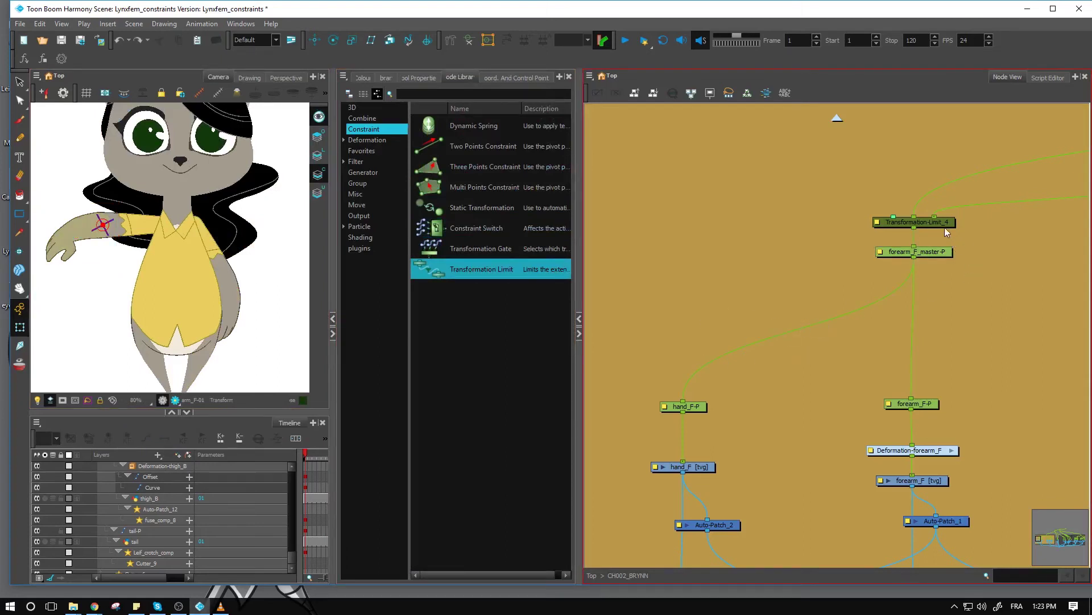
click(591, 77)
mouse_move(609, 130)
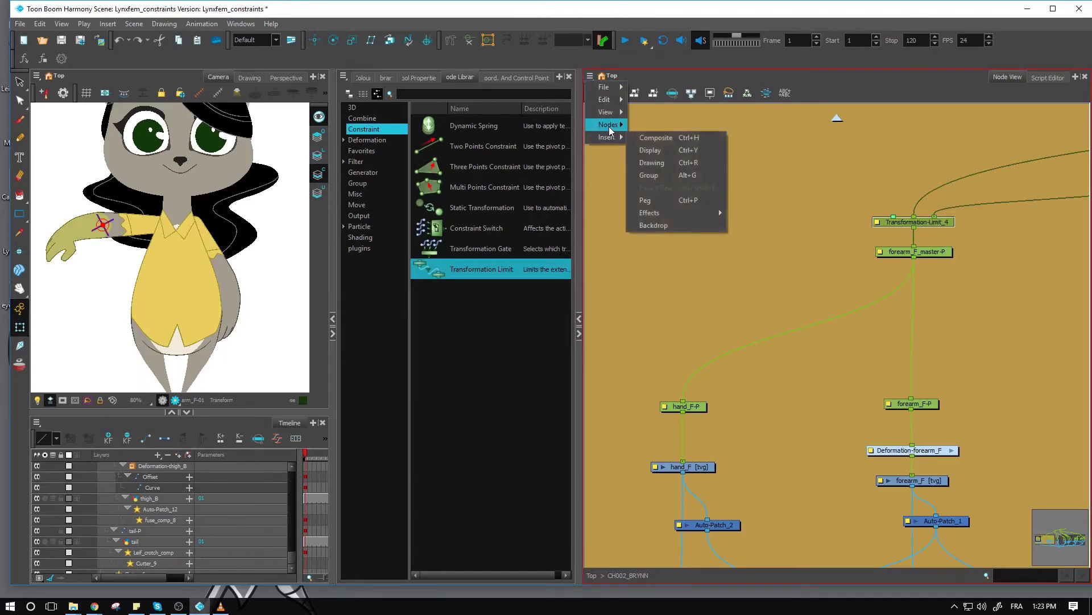
click(677, 200)
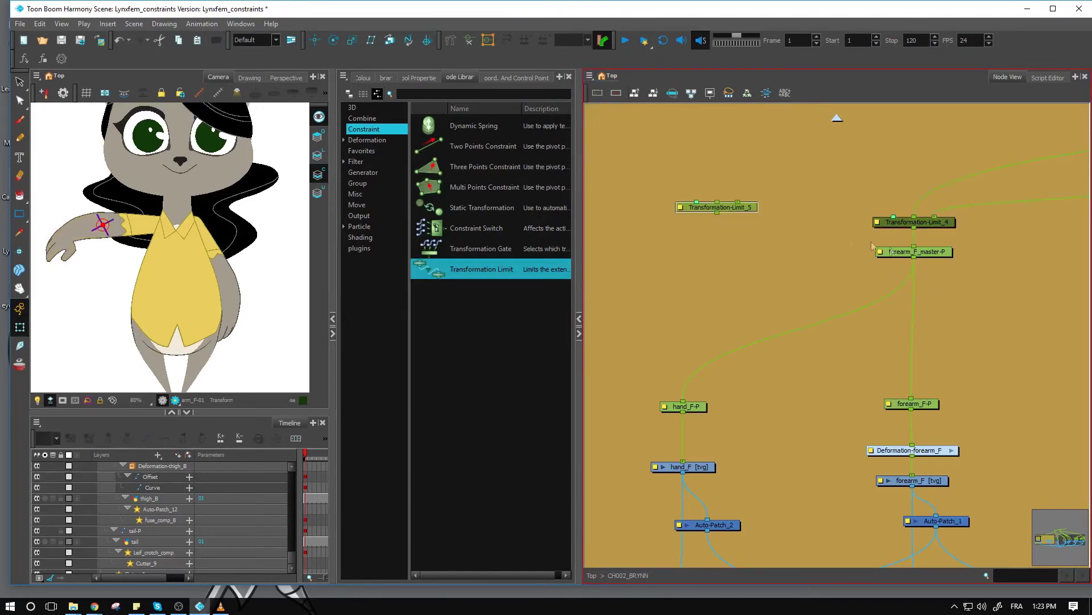
drag(700, 207, 739, 337)
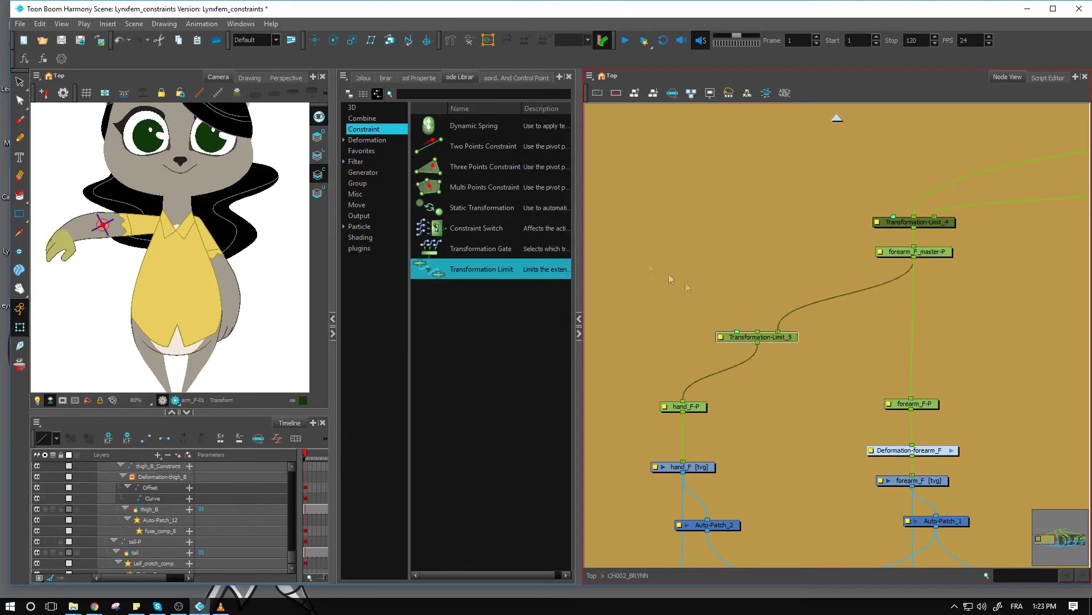
click(333, 334)
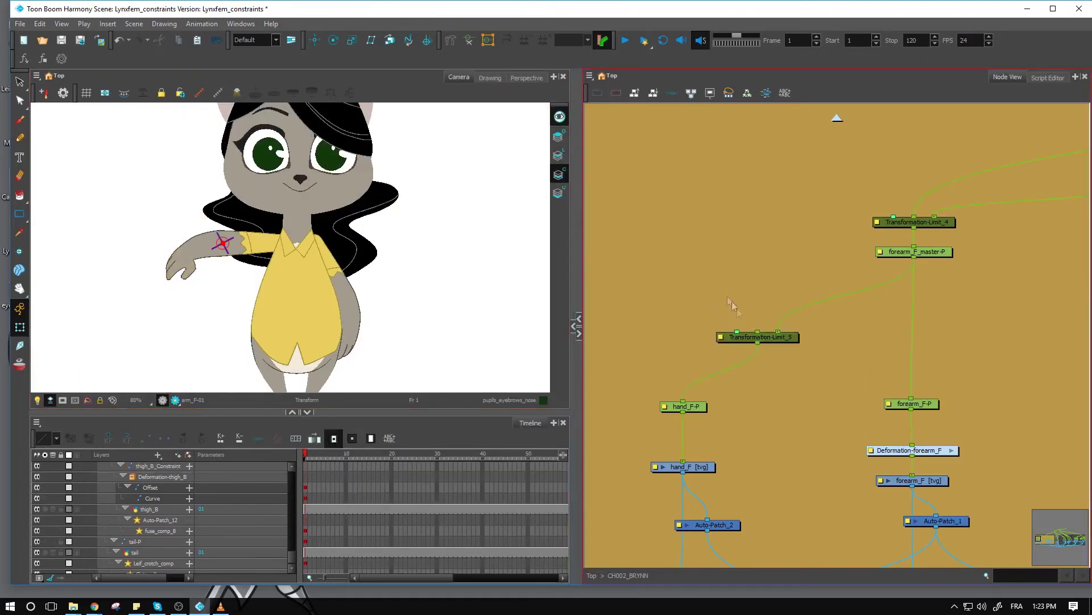
Hide all manipulator controls and reset the front arm and forearm master pegs to their rest pose
click(219, 97)
drag(1073, 311, 864, 391)
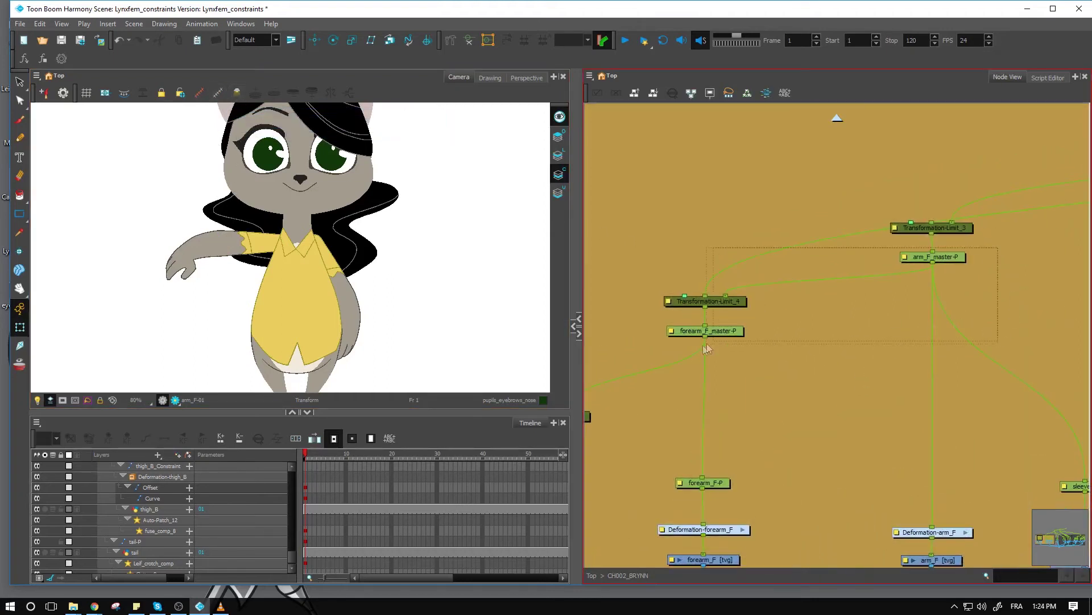
drag(707, 343, 704, 345)
key(r)
click(802, 378)
drag(604, 433, 806, 380)
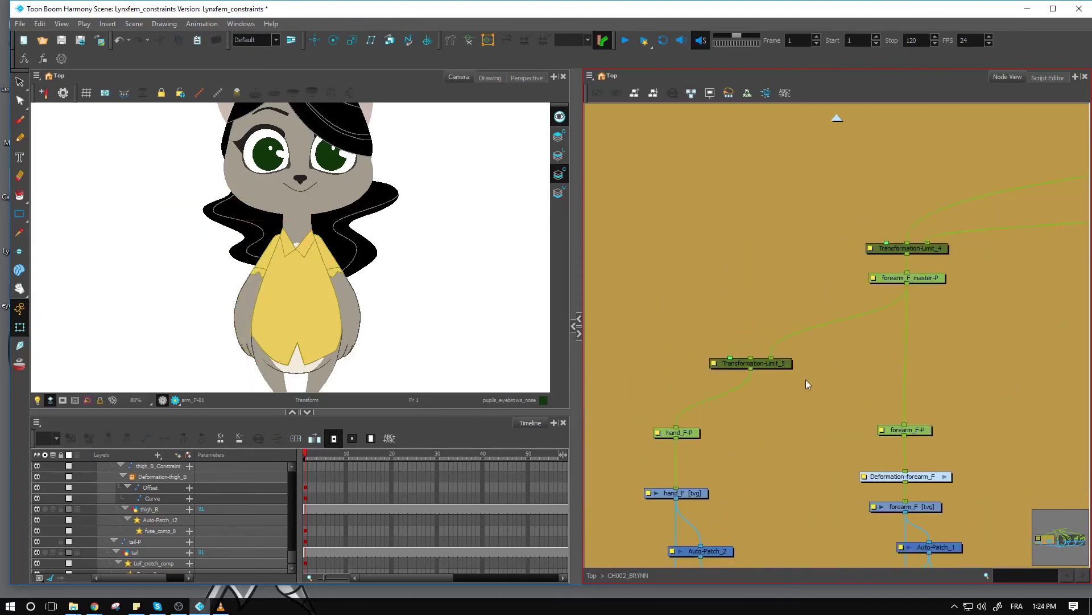
Move the control point of the hand's Transformation Limit from the elbow to the wrist, matching the hand_F-P pivot
click(695, 434)
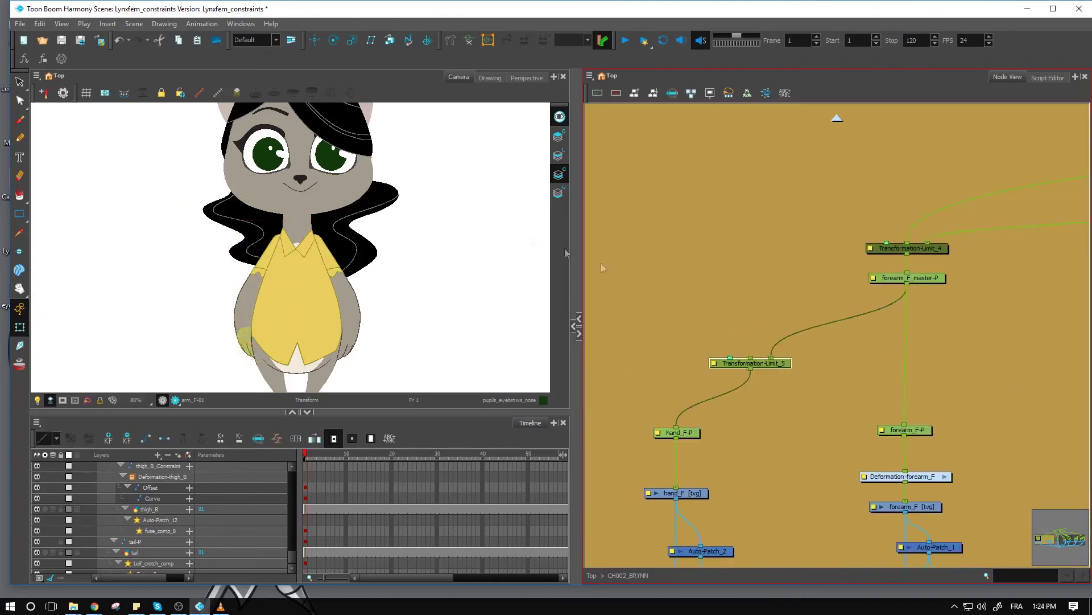
click(786, 364)
key(2)
drag(394, 332, 431, 255)
key(2)
key(2)
key(2)
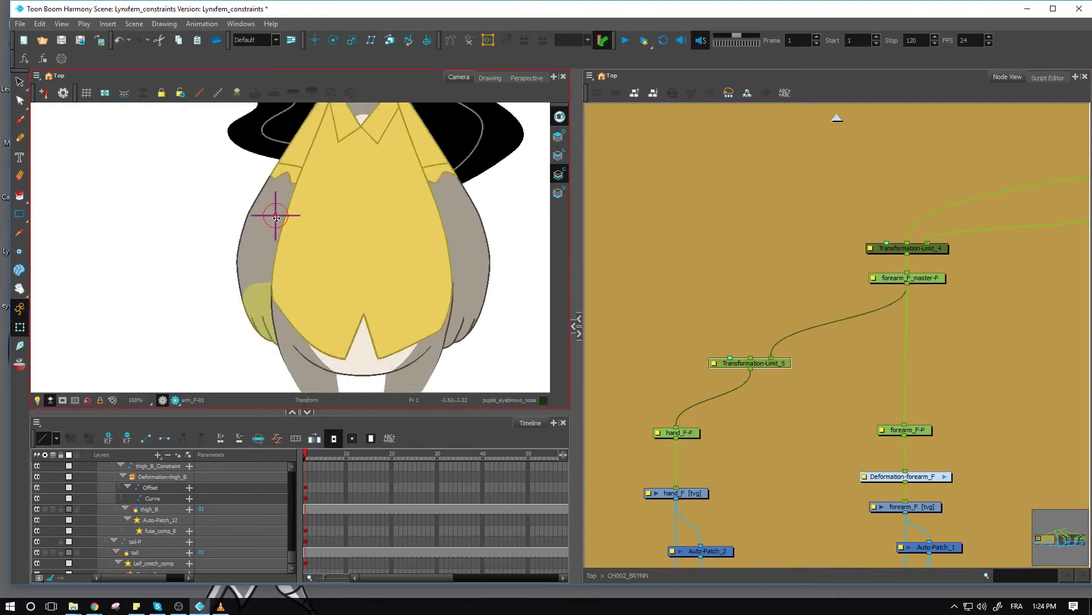
drag(276, 217, 261, 296)
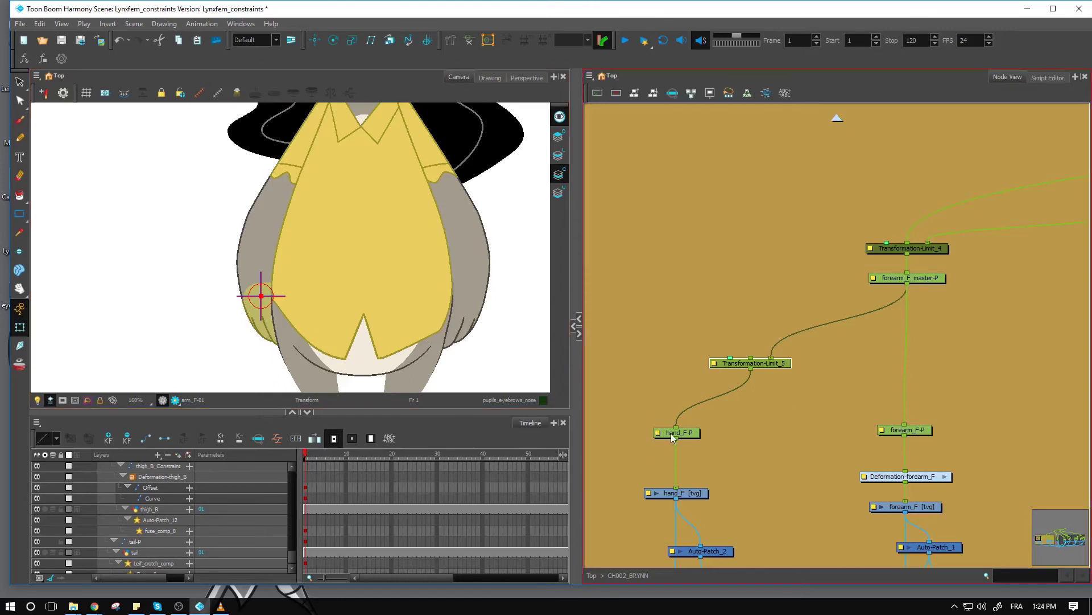
click(688, 435)
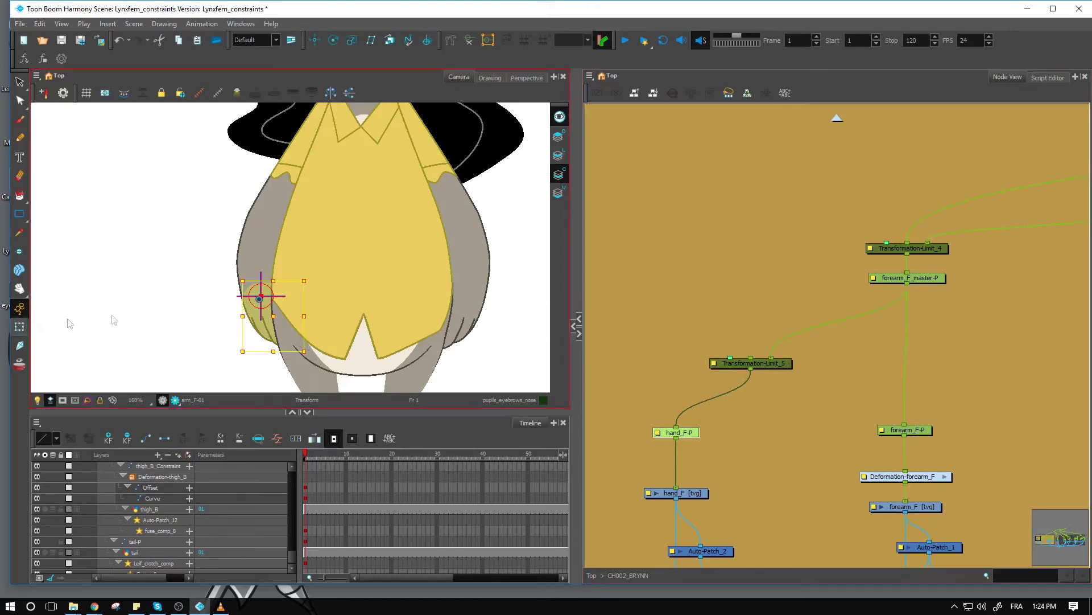
Review the skew, scale and flipping settings of the hand's Transformation Limit, then close its properties
click(822, 364)
scroll(820, 364, down, 2)
click(788, 358)
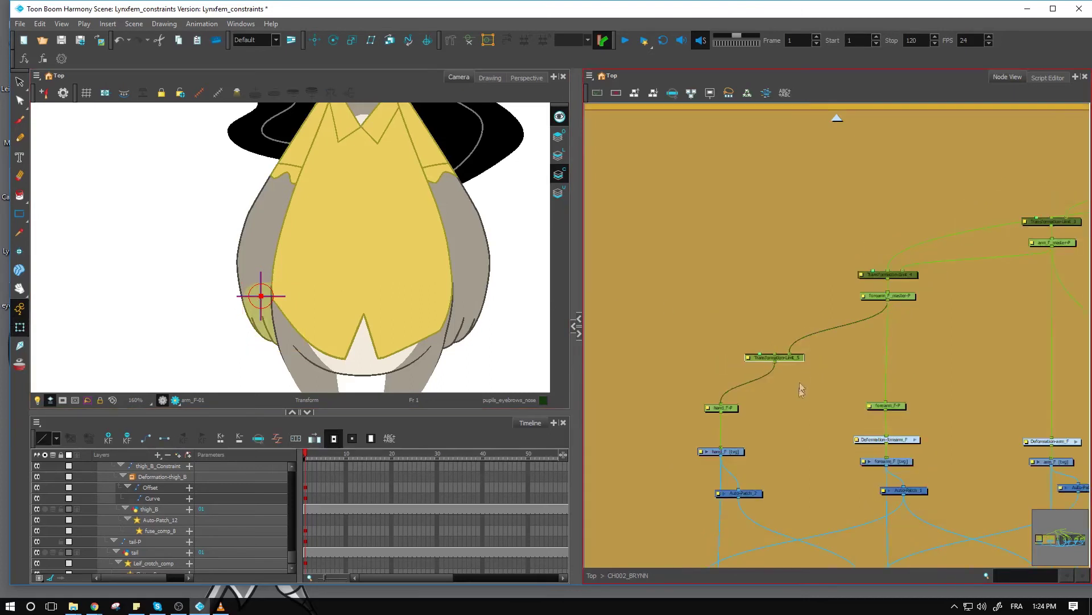
click(748, 357)
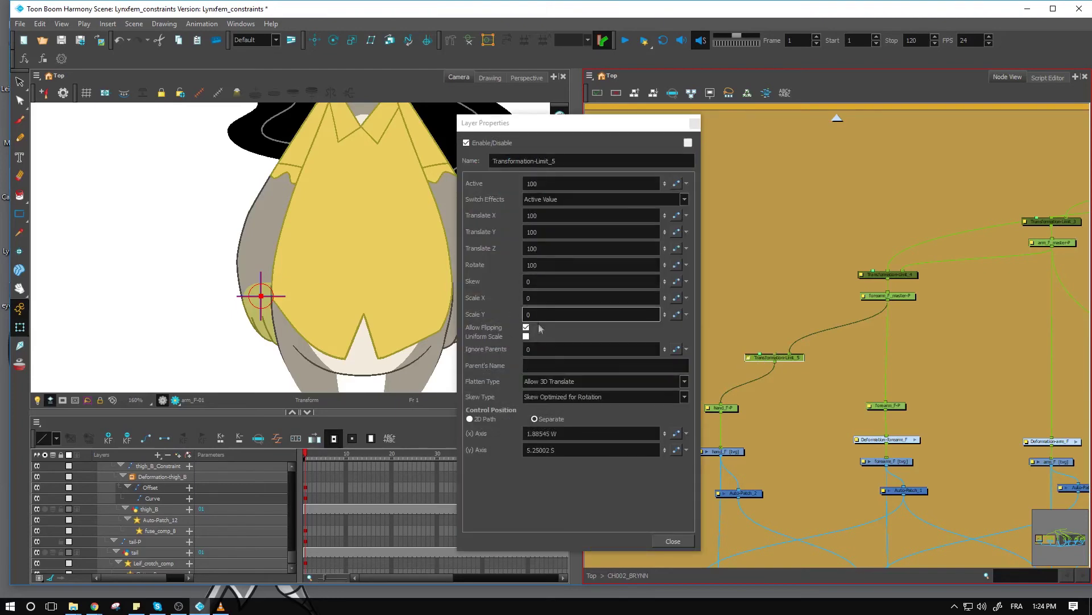
click(694, 123)
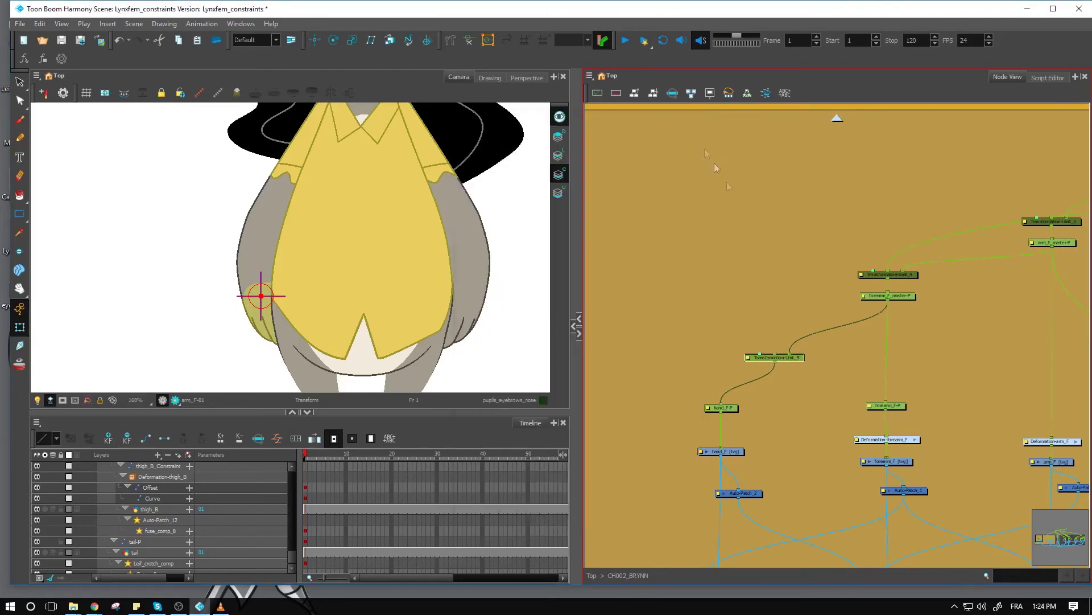
Try scaling the lowered forearm lengthwise through the forearm_F_master-P peg
click(943, 340)
click(906, 295)
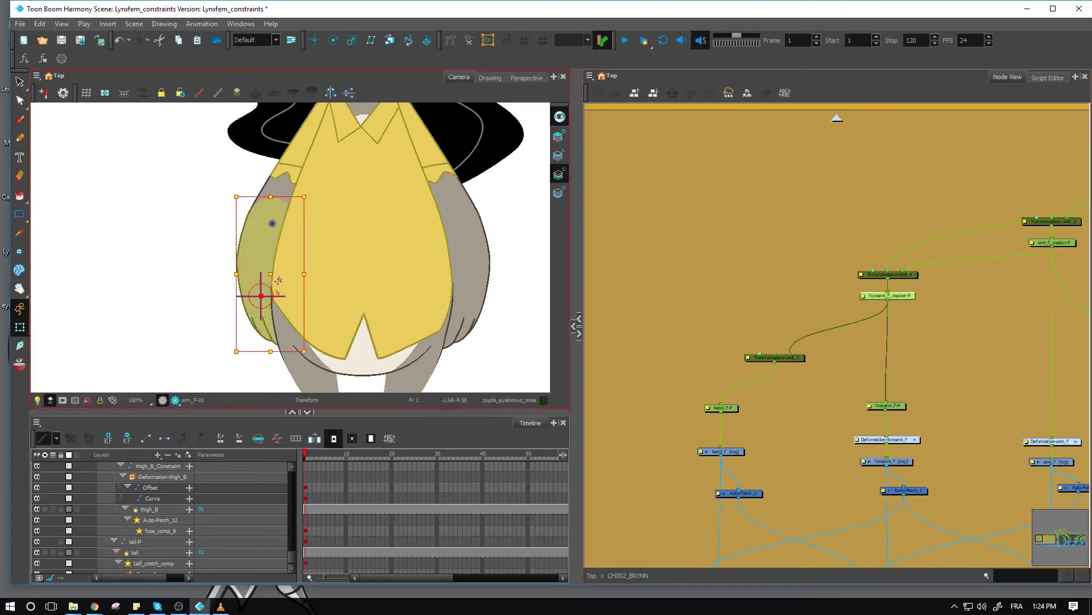
mouse_move(271, 347)
mouse_down()
mouse_move(272, 330)
mouse_move(277, 367)
mouse_move(270, 320)
mouse_move(270, 351)
mouse_up()
click(311, 267)
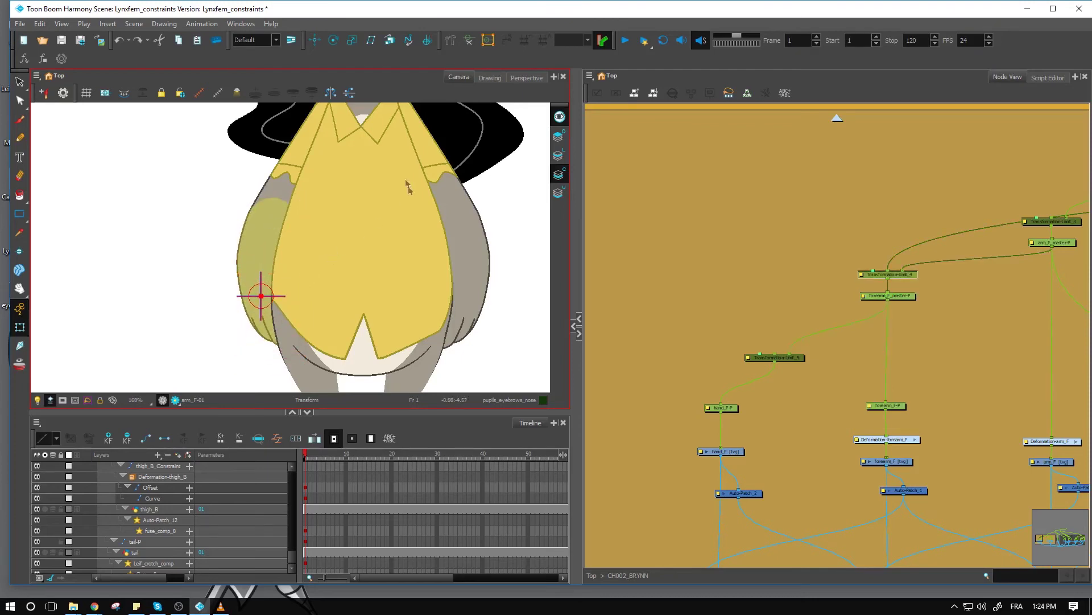
Rotate the front arm up and out to the side through arm_F_master-P and squash it lengthwise
click(378, 198)
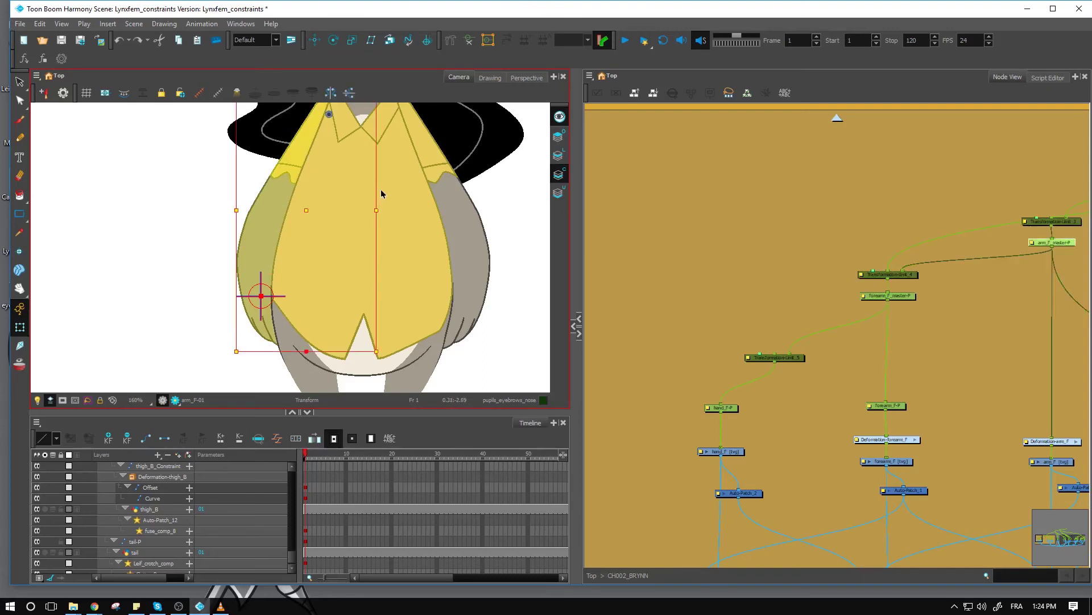
key(shift+z)
drag(353, 132, 241, 235)
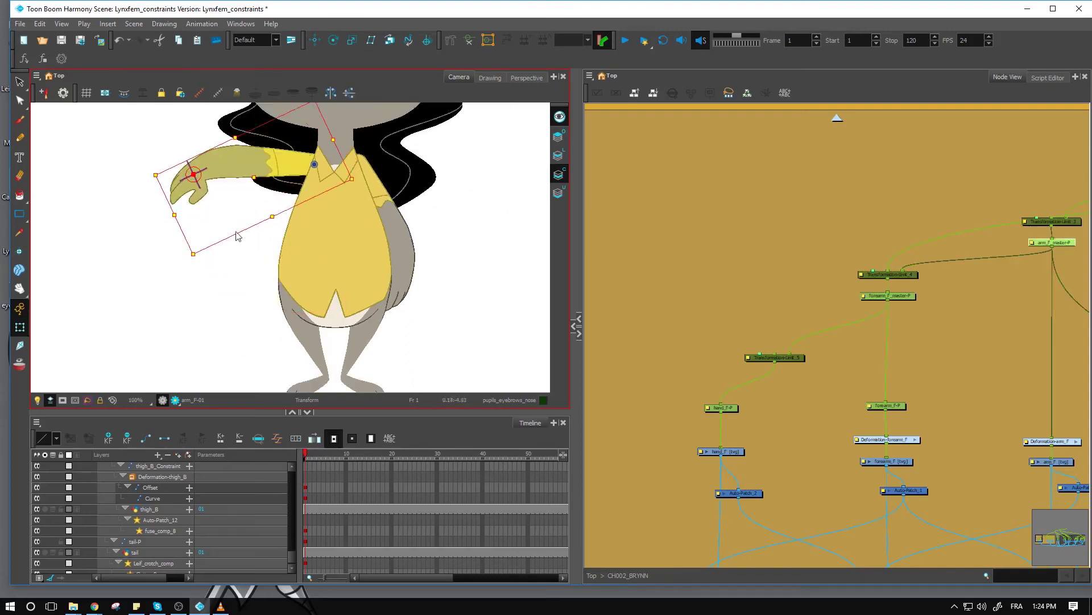
drag(175, 215, 208, 207)
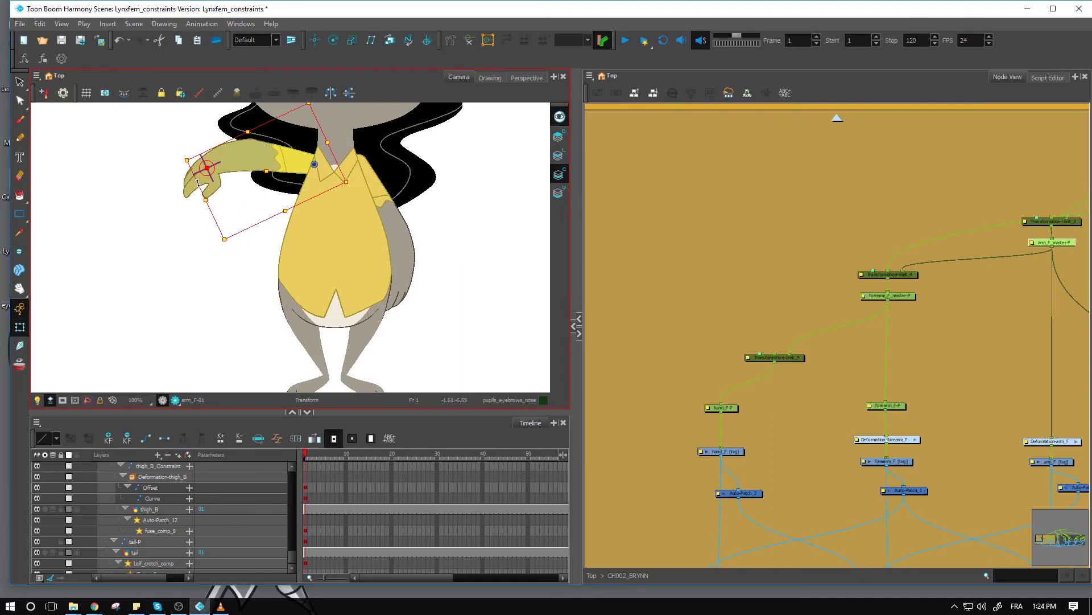
Squash the forearm lengthwise through the forearm_F_master-P peg and rotate it downward at the elbow
click(221, 305)
click(235, 167)
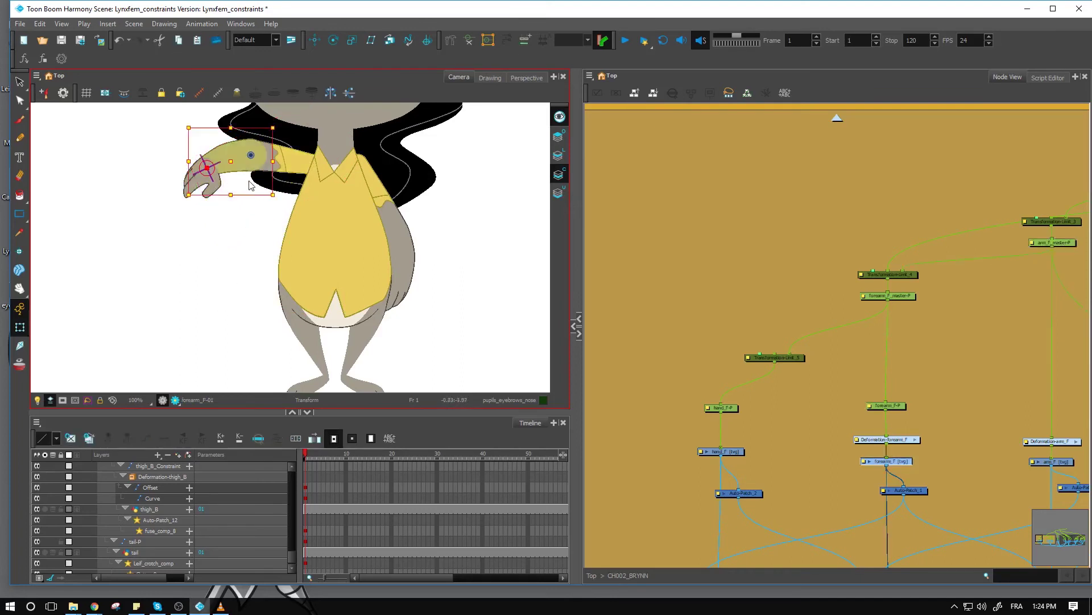
key(b)
key(b)
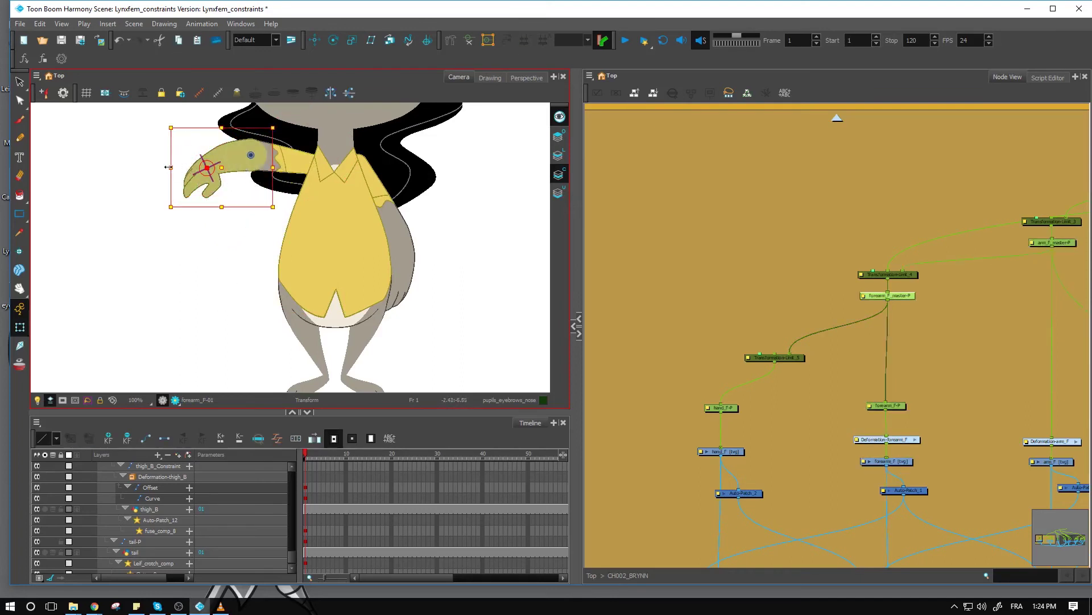
drag(169, 167, 193, 168)
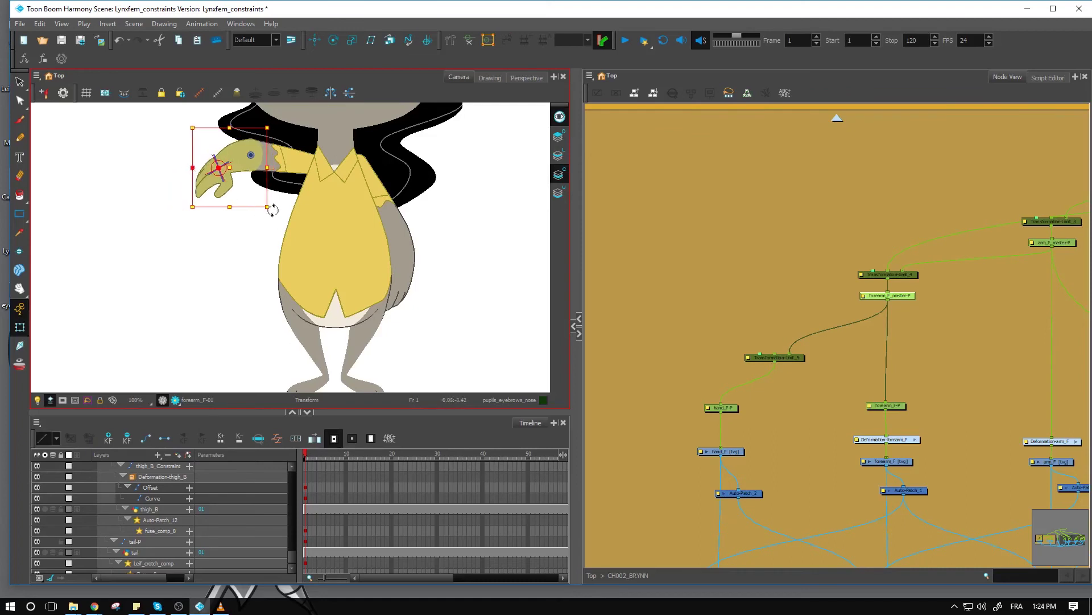
drag(273, 209, 298, 188)
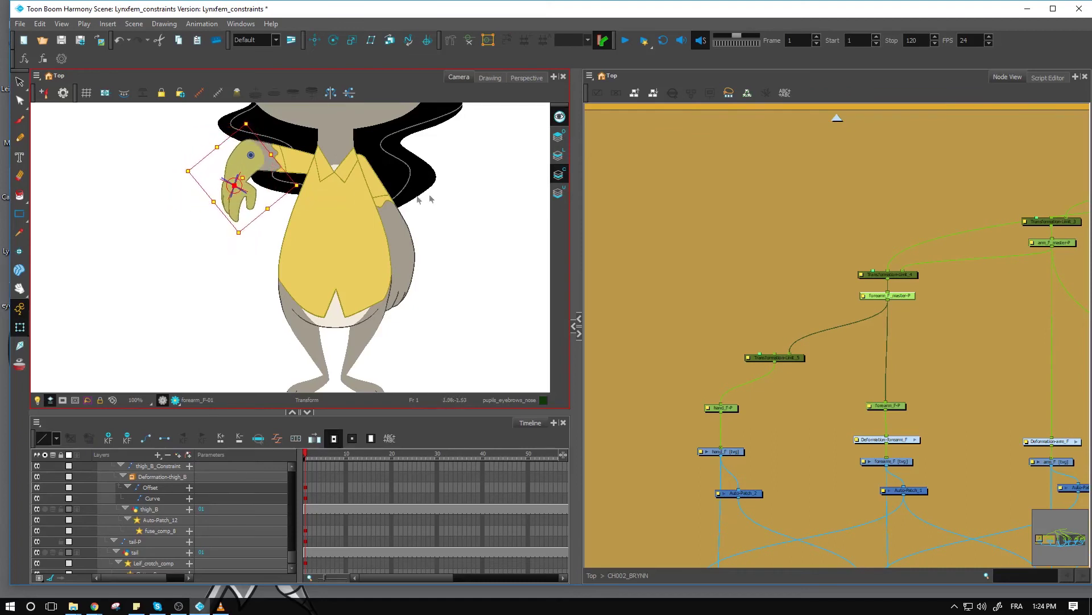
Delete the forearm_F-P peg between forearm_F_master-P and the front forearm's deformation group
click(458, 197)
key(1)
key(1)
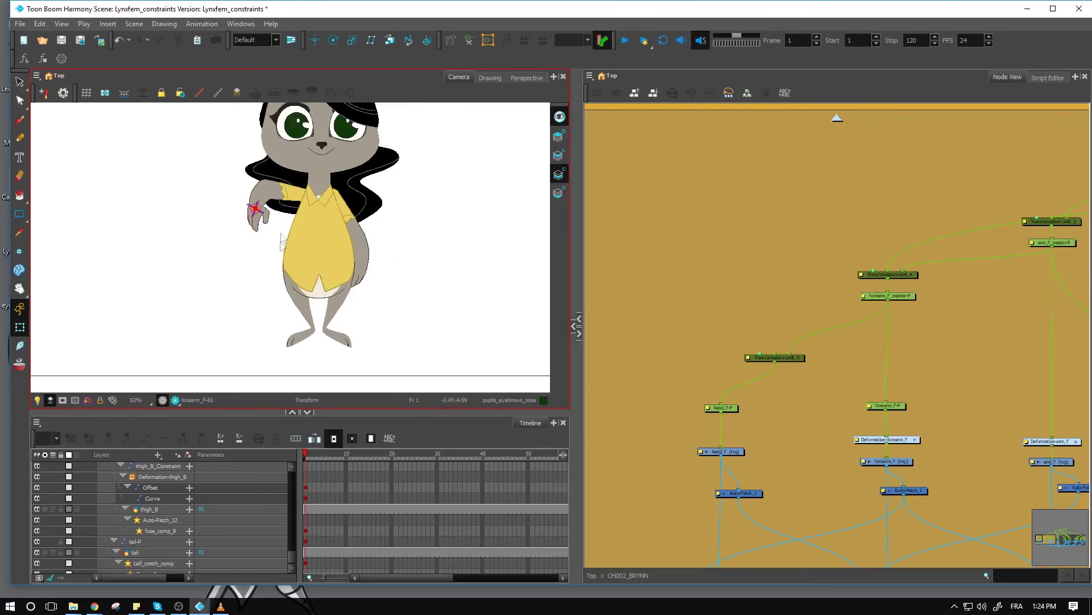
click(252, 229)
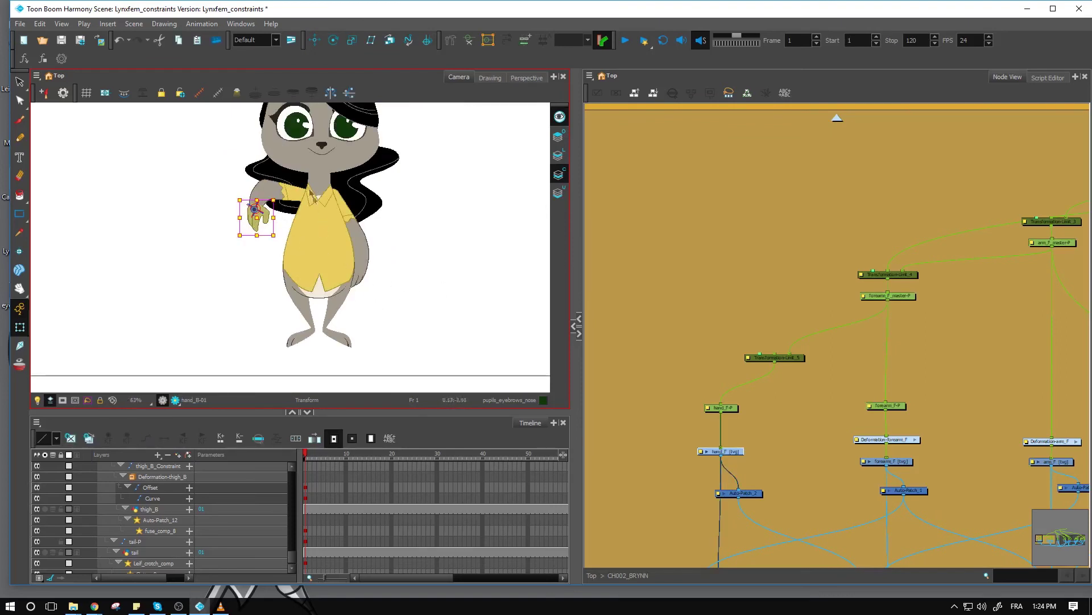
click(818, 424)
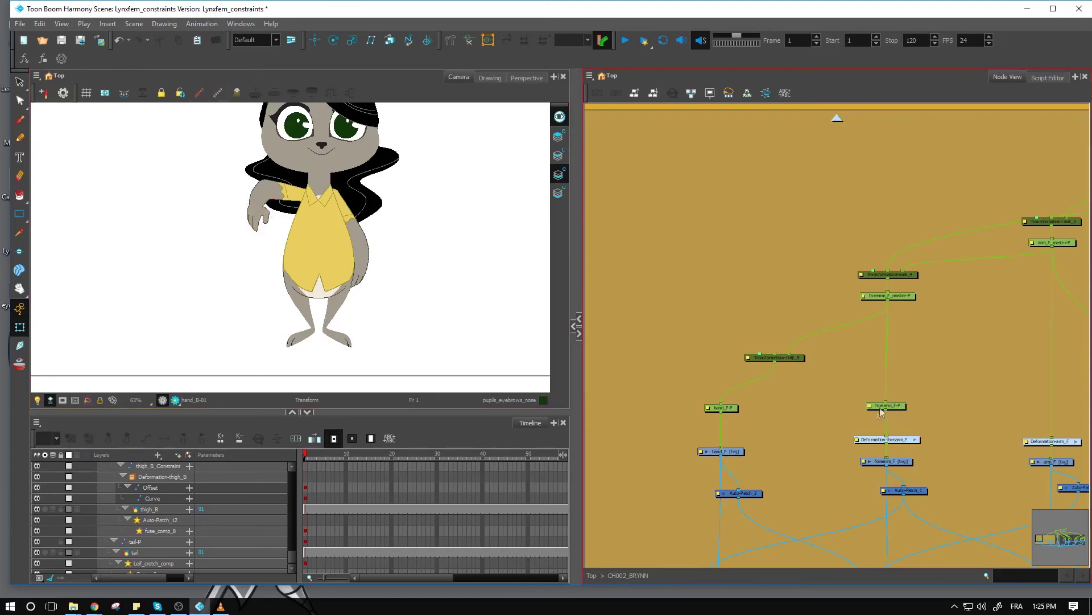
click(902, 405)
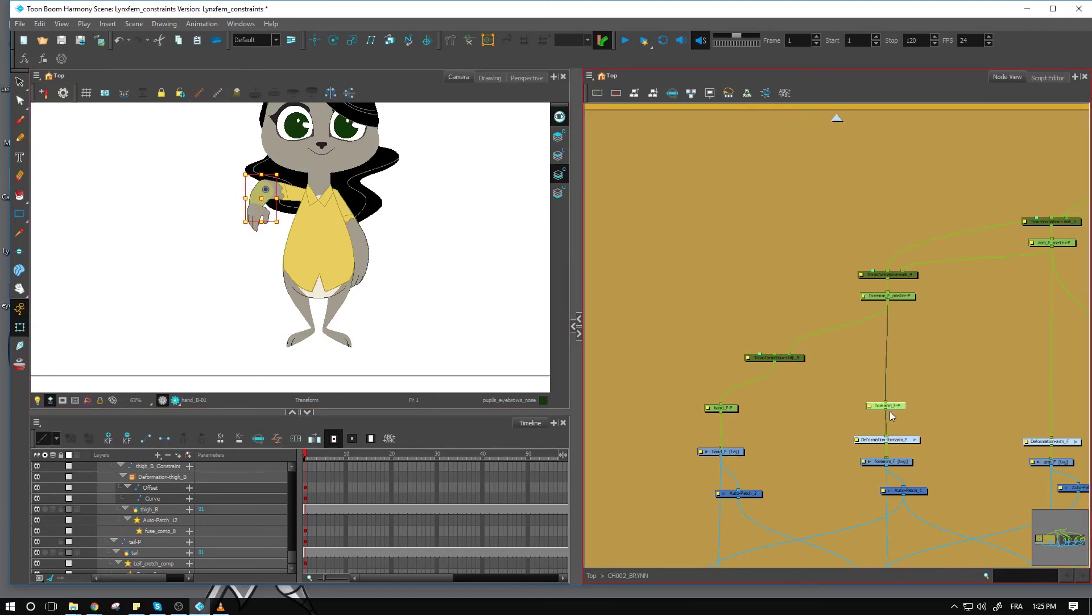
key(Delete)
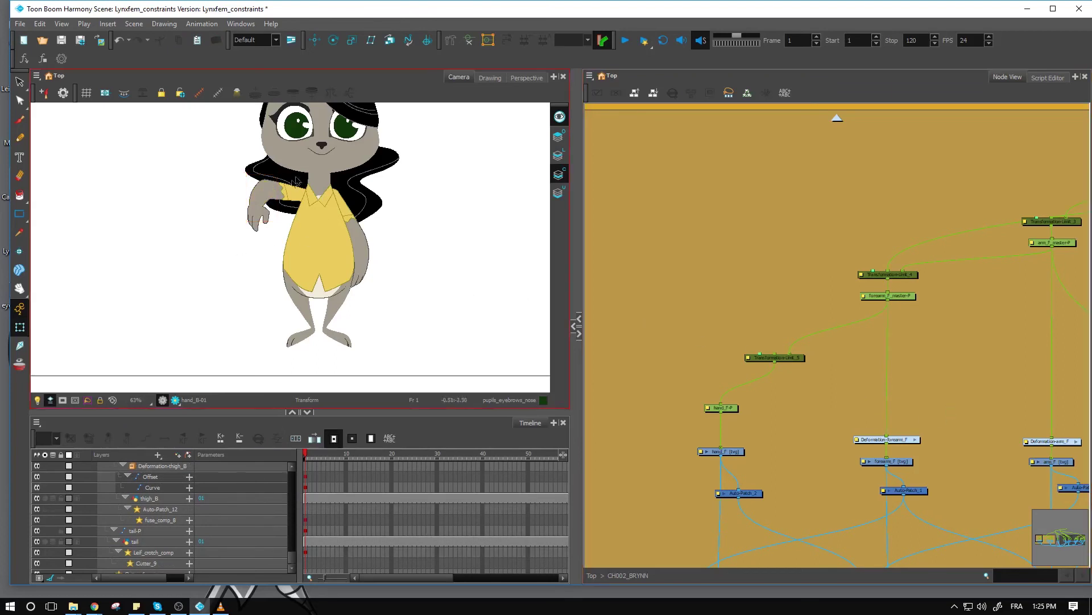
Select the front hand drawing and step up its parent pegs to arm_F_master-P, then clear the selection
click(259, 210)
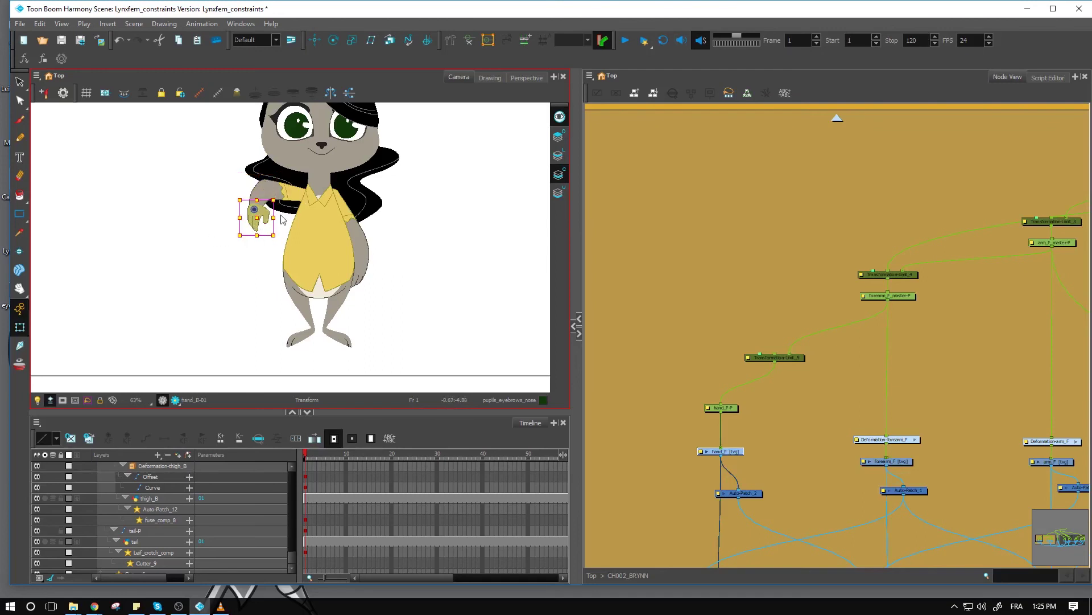
key(b)
key(b)
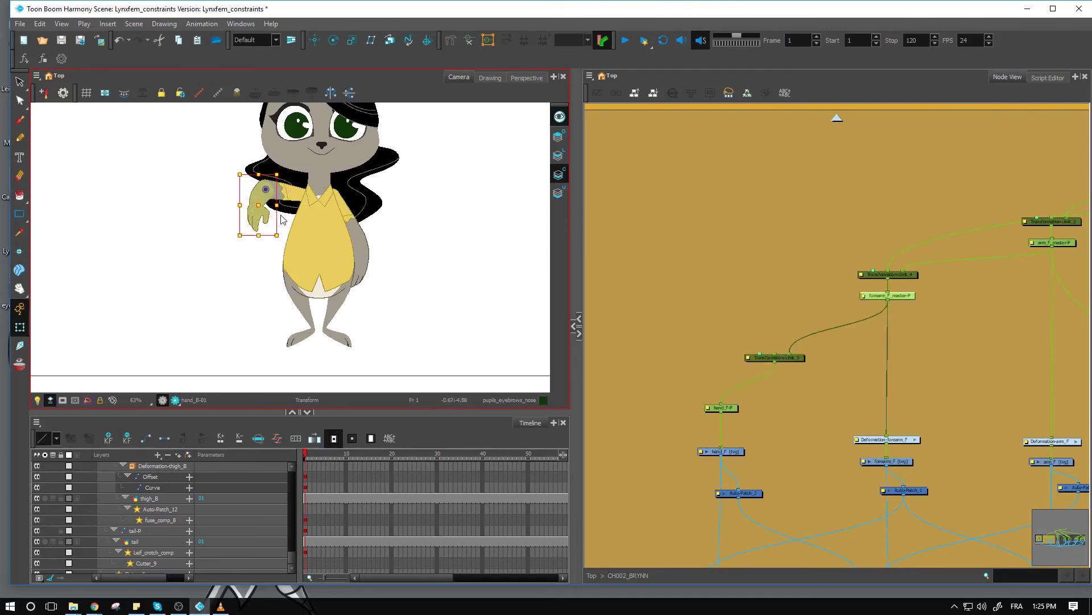
key(b)
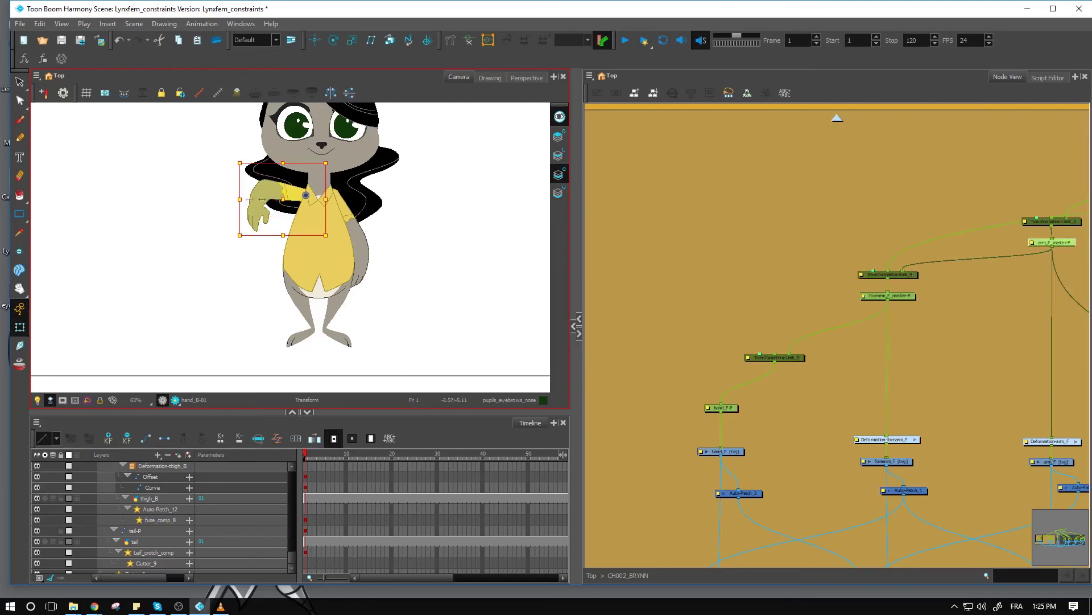
click(424, 269)
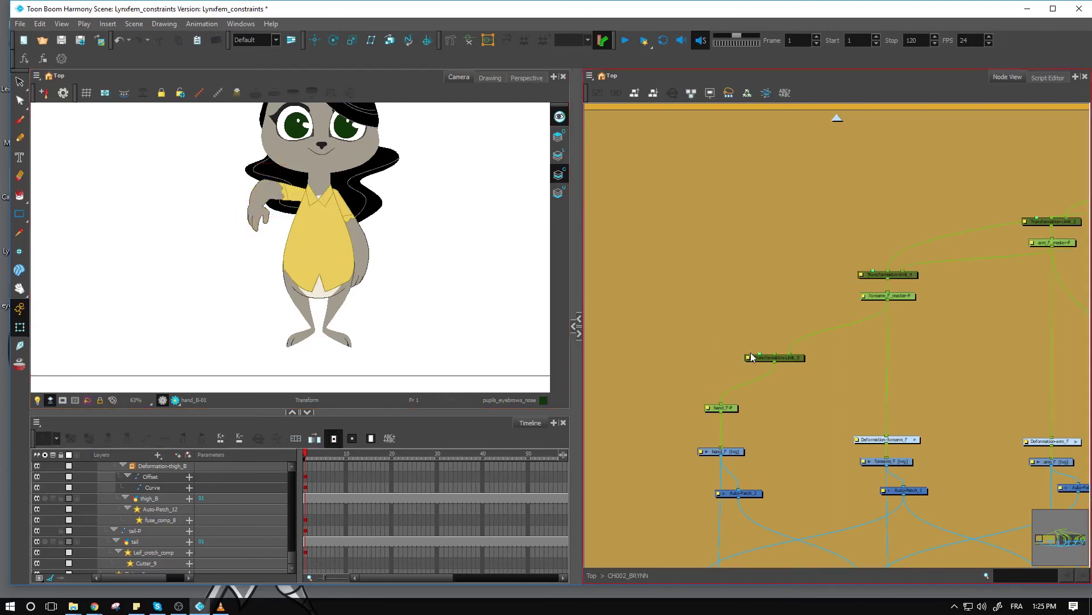
Delete the Deformation-forearm_F and Deformation-arm_F groups above the front forearm and arm drawings
click(903, 462)
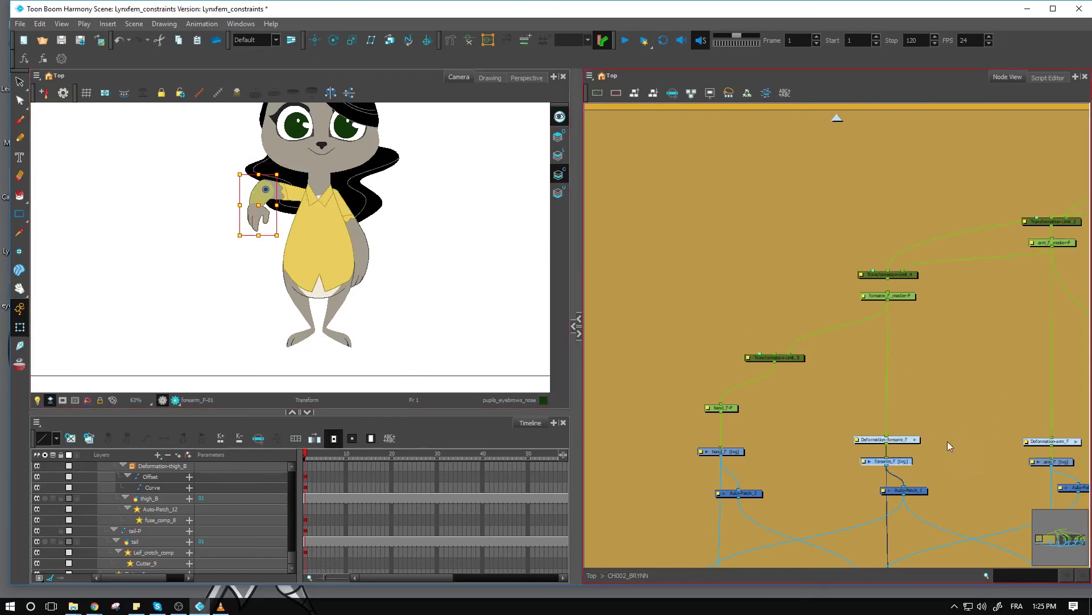
drag(934, 421, 886, 444)
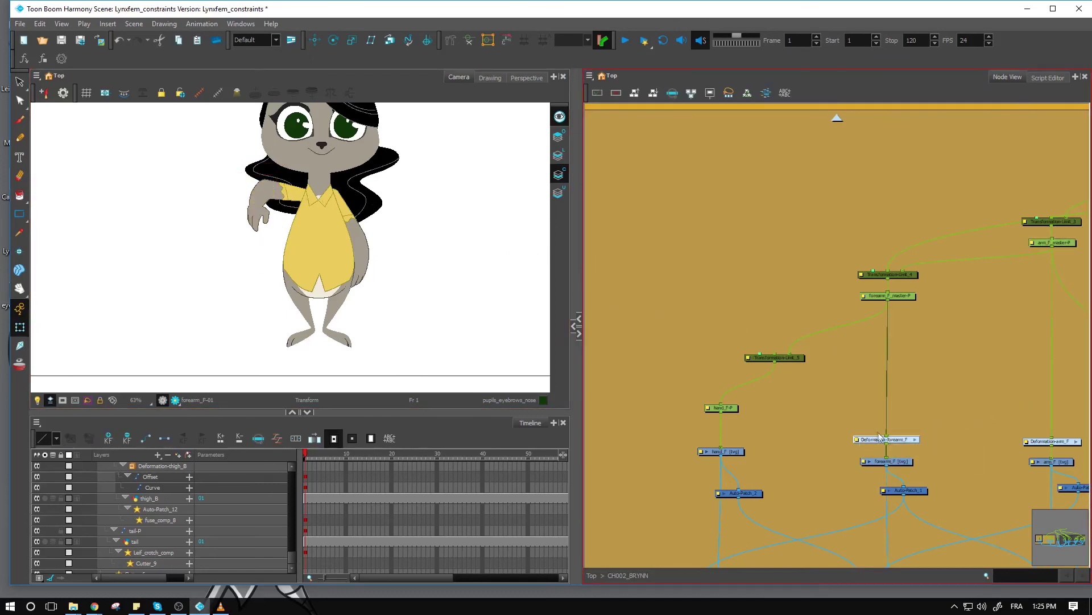
click(1052, 441)
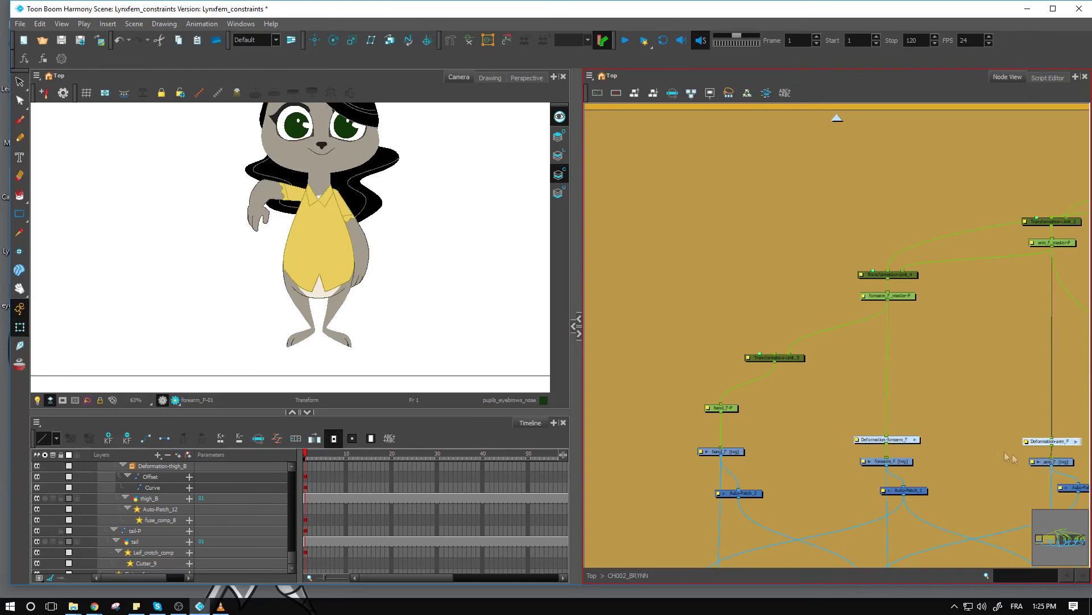
click(859, 423)
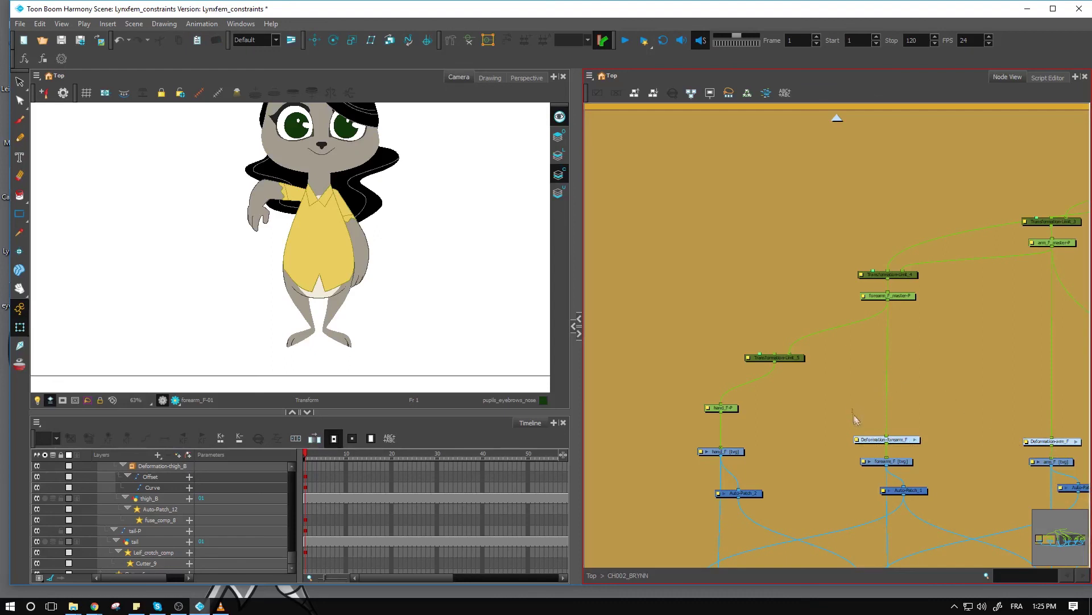
drag(855, 409, 1043, 449)
key(Delete)
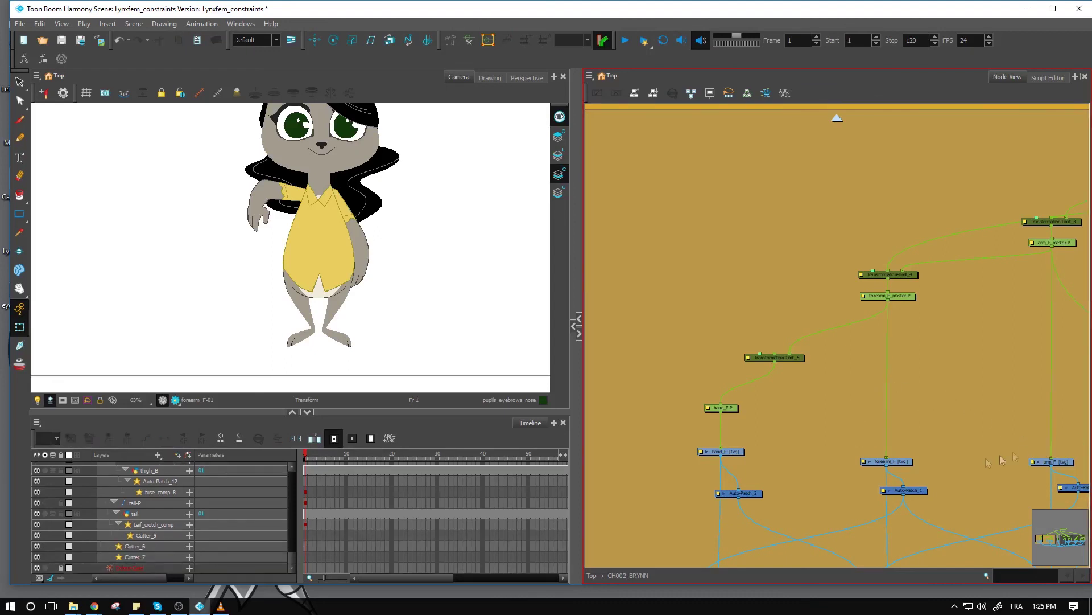
Connect the front hand's Transformation Limit node to the arms_master-P peg as an additional input
click(898, 461)
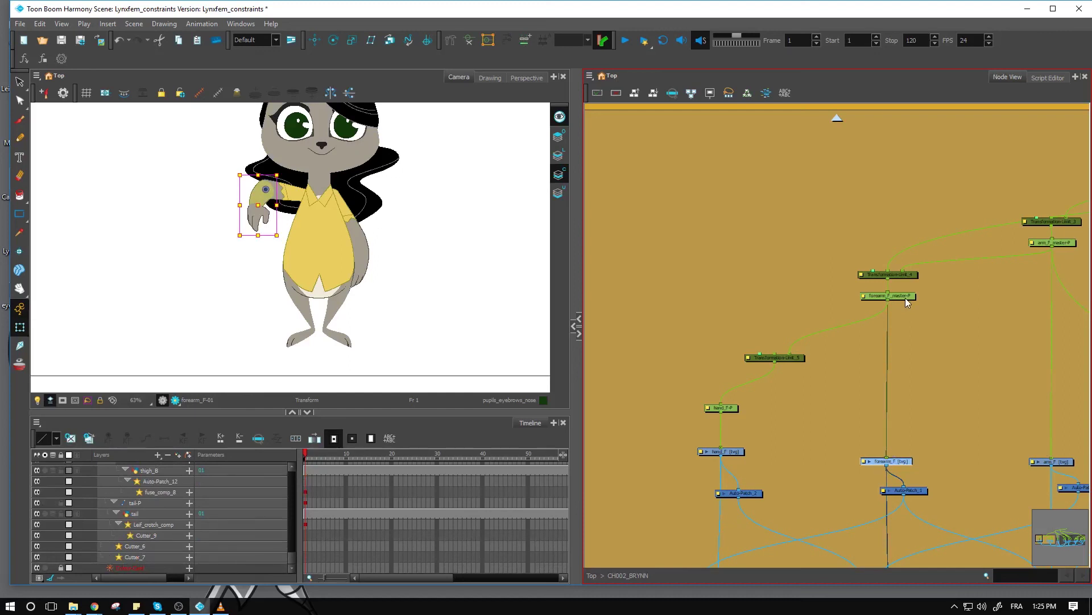
click(897, 298)
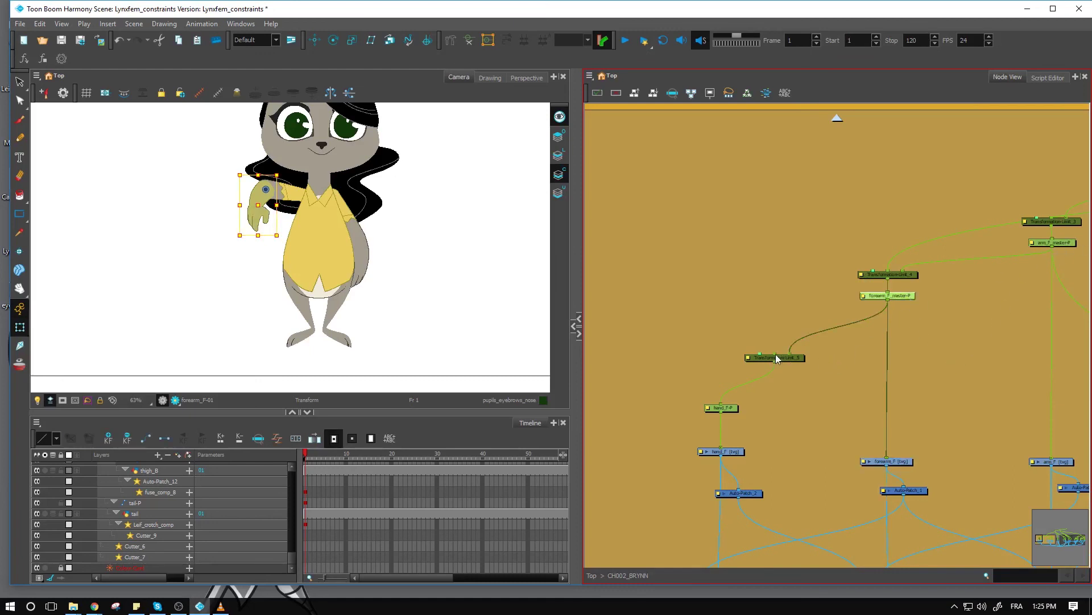
drag(774, 353, 933, 147)
click(942, 165)
click(941, 137)
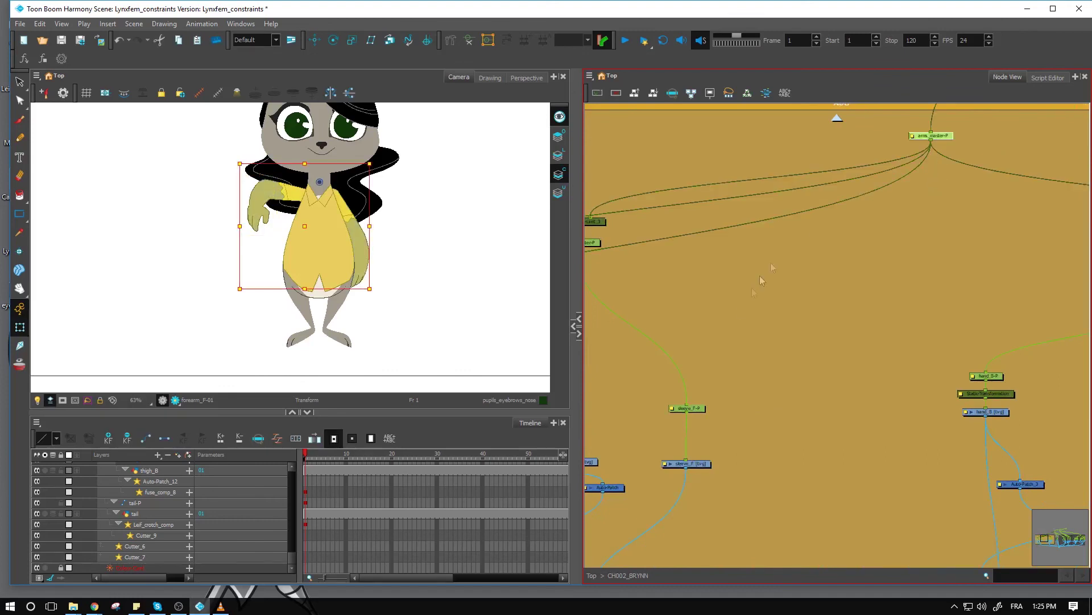
click(649, 316)
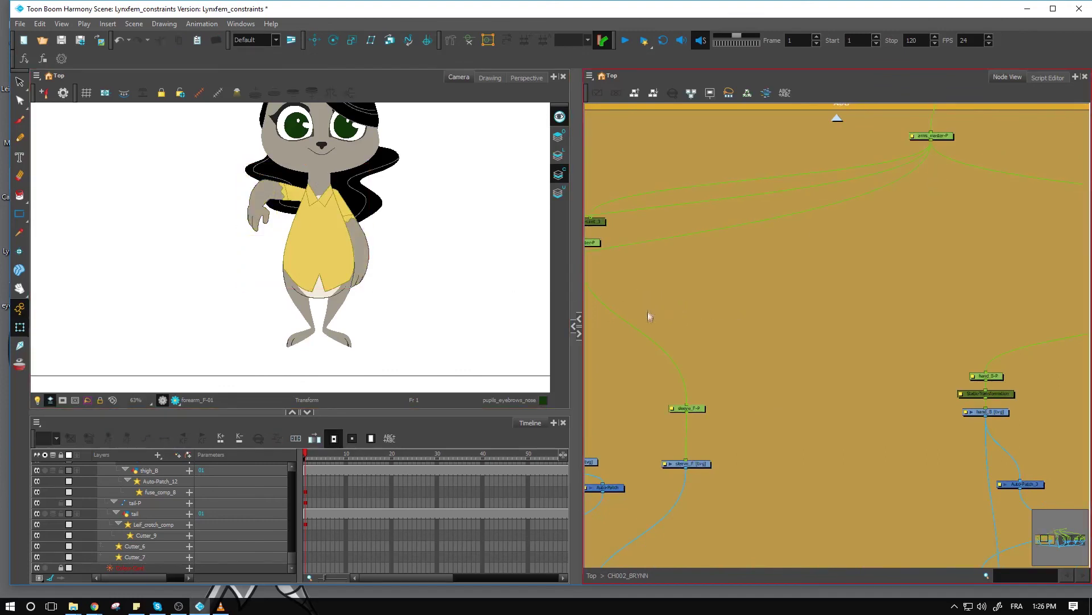
drag(676, 383, 888, 405)
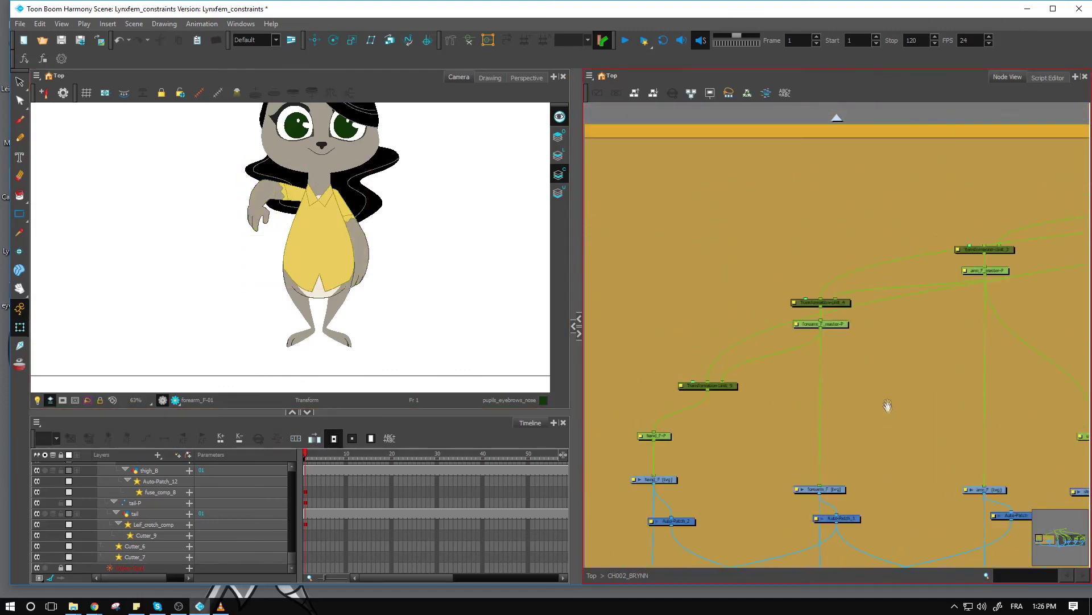